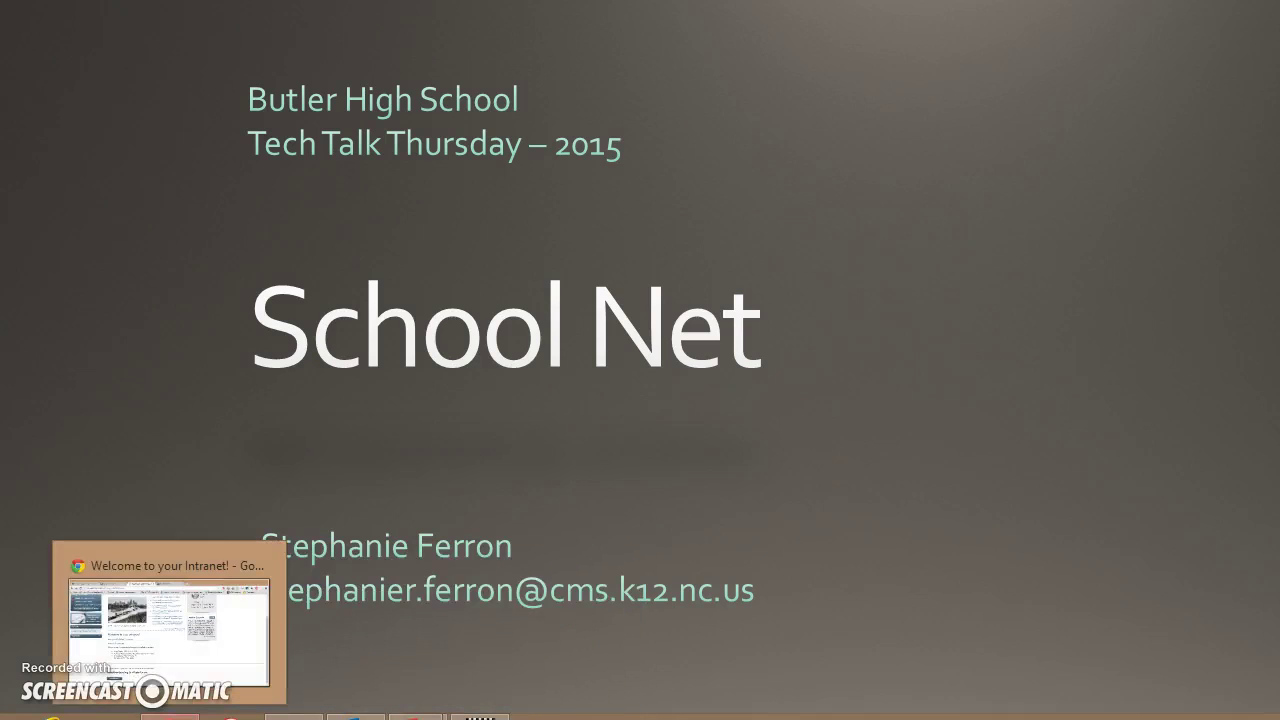
# Step: In Chrome, open School Net Information and Resources from the intranet's Quicklinks
pyautogui.click(169, 615)
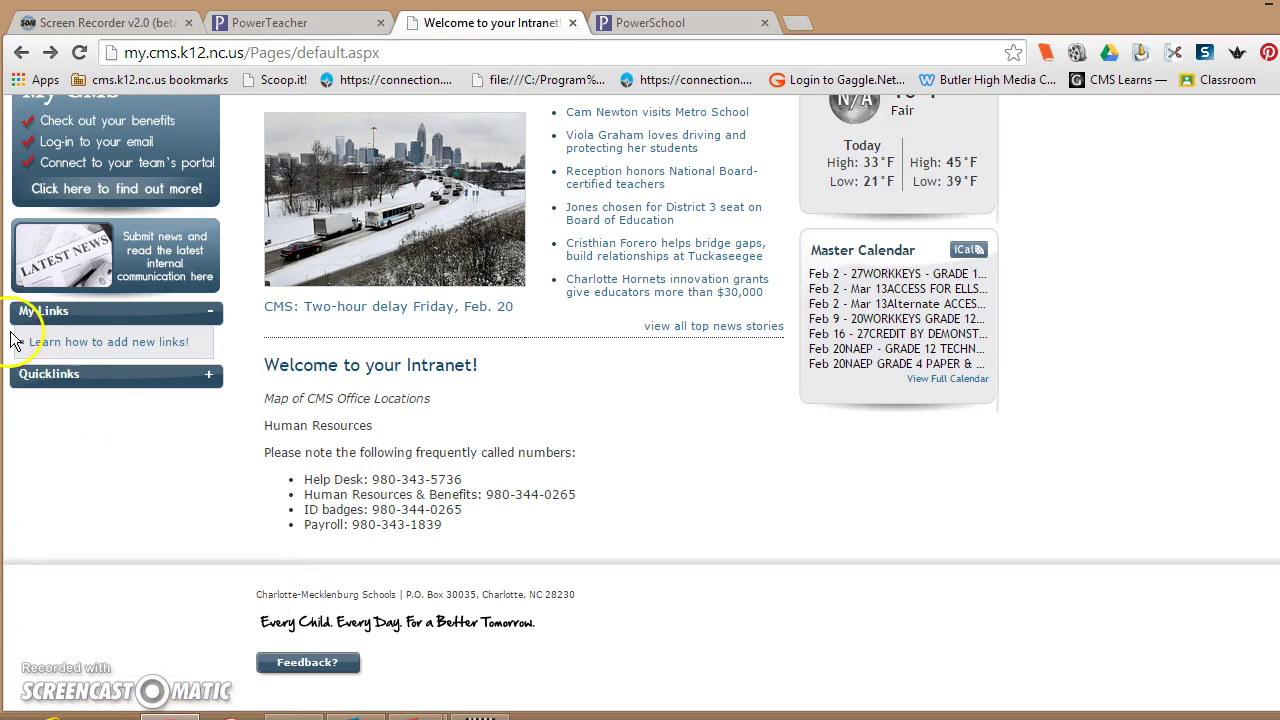
pyautogui.click(22, 376)
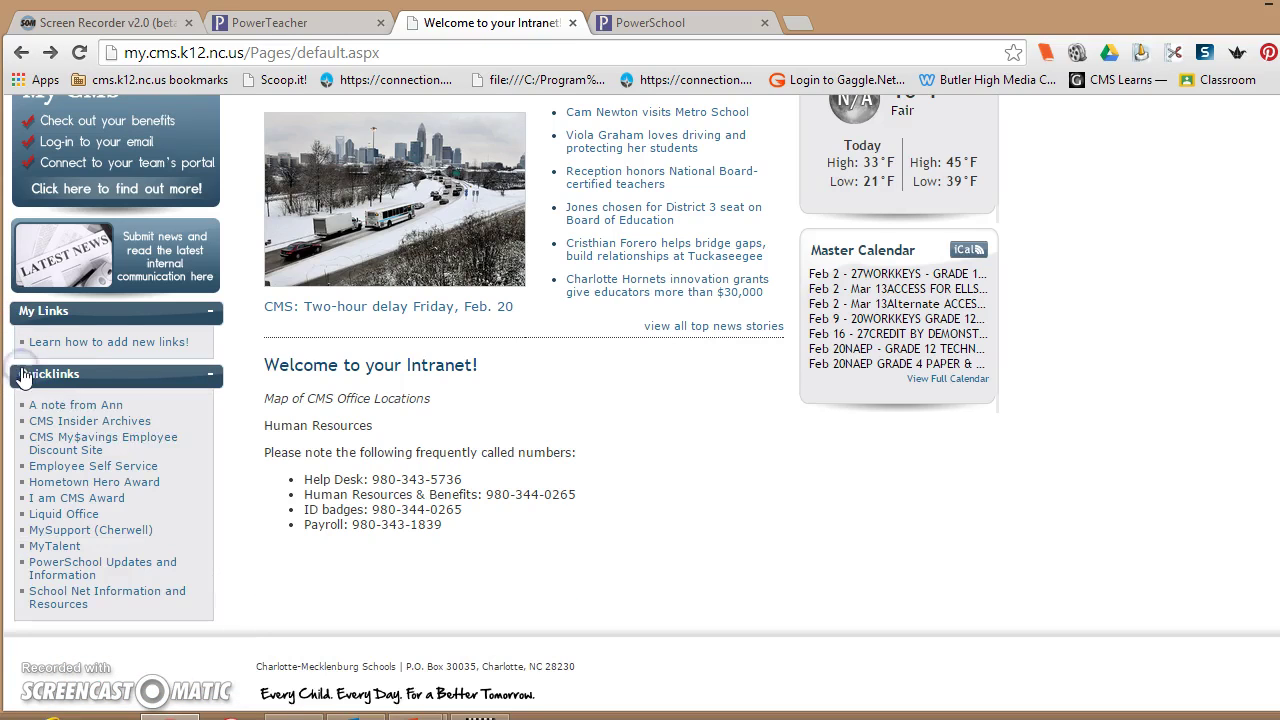
pyautogui.click(101, 603)
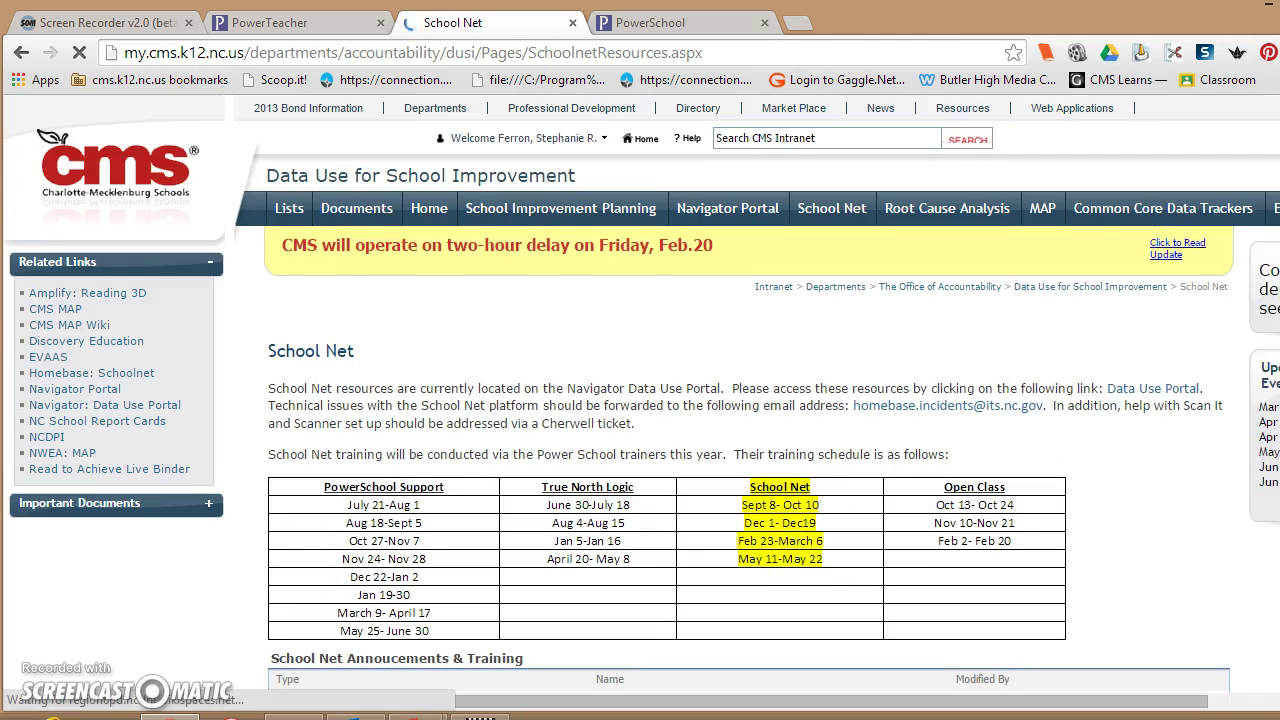
pyautogui.scroll(-3, 640, 400)
pyautogui.scroll(-5, 640, 400)
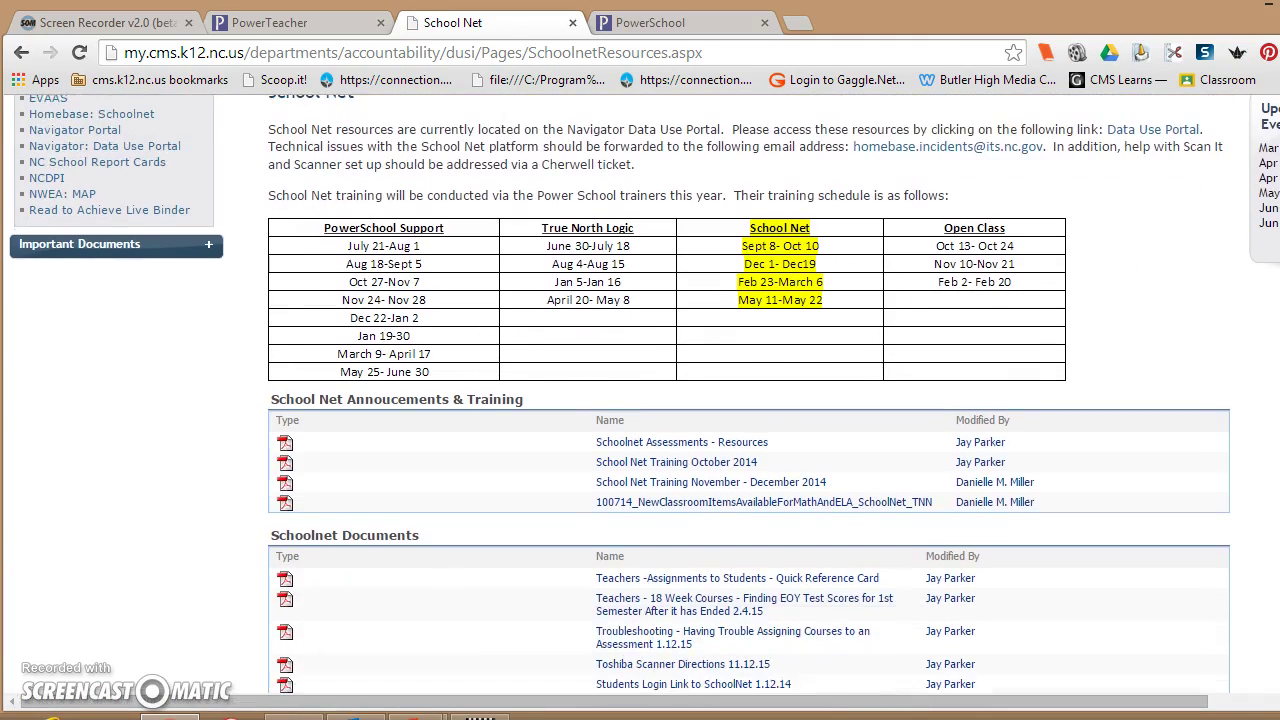
pyautogui.scroll(-2, 640, 400)
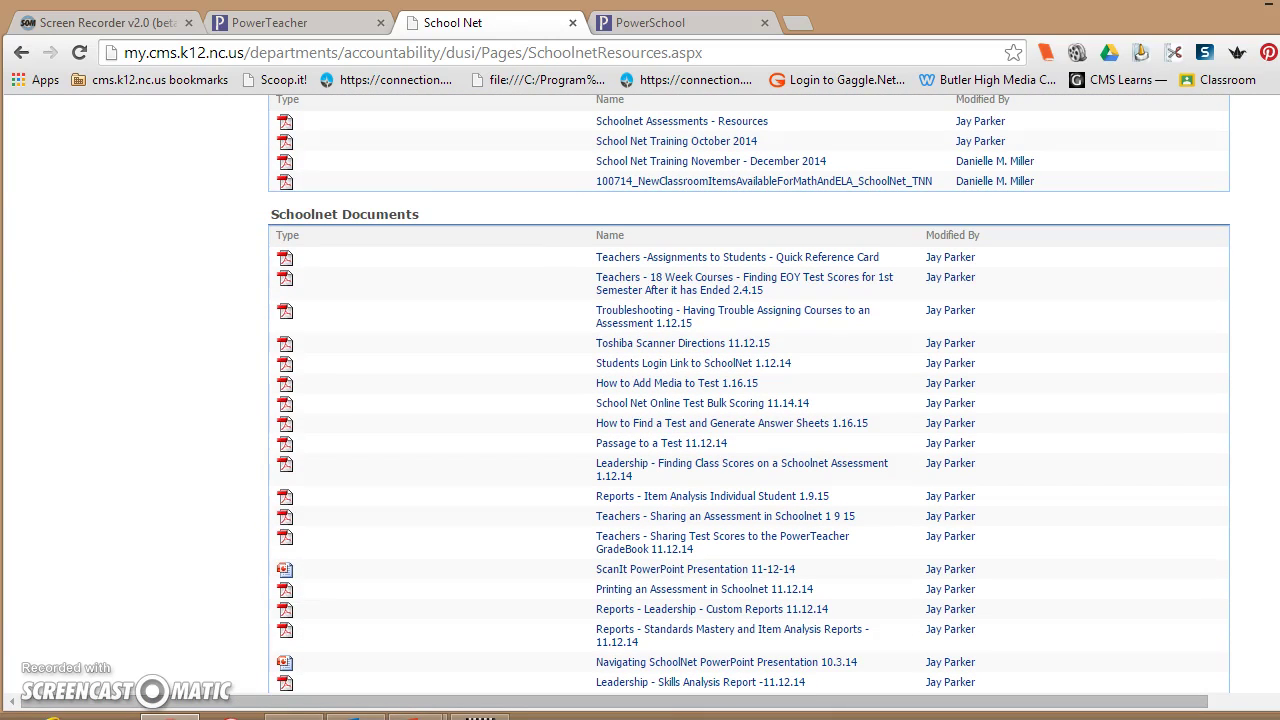
pyautogui.scroll(-1, 640, 400)
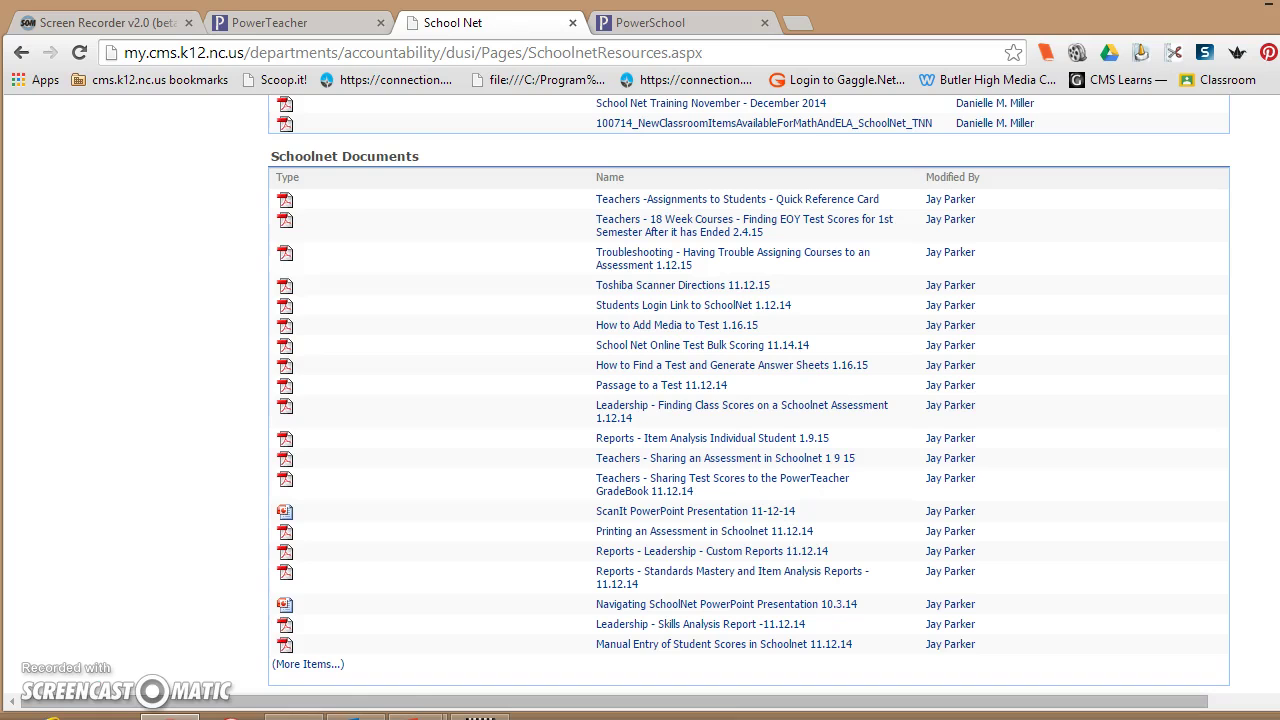
pyautogui.scroll(-3, 749, 395)
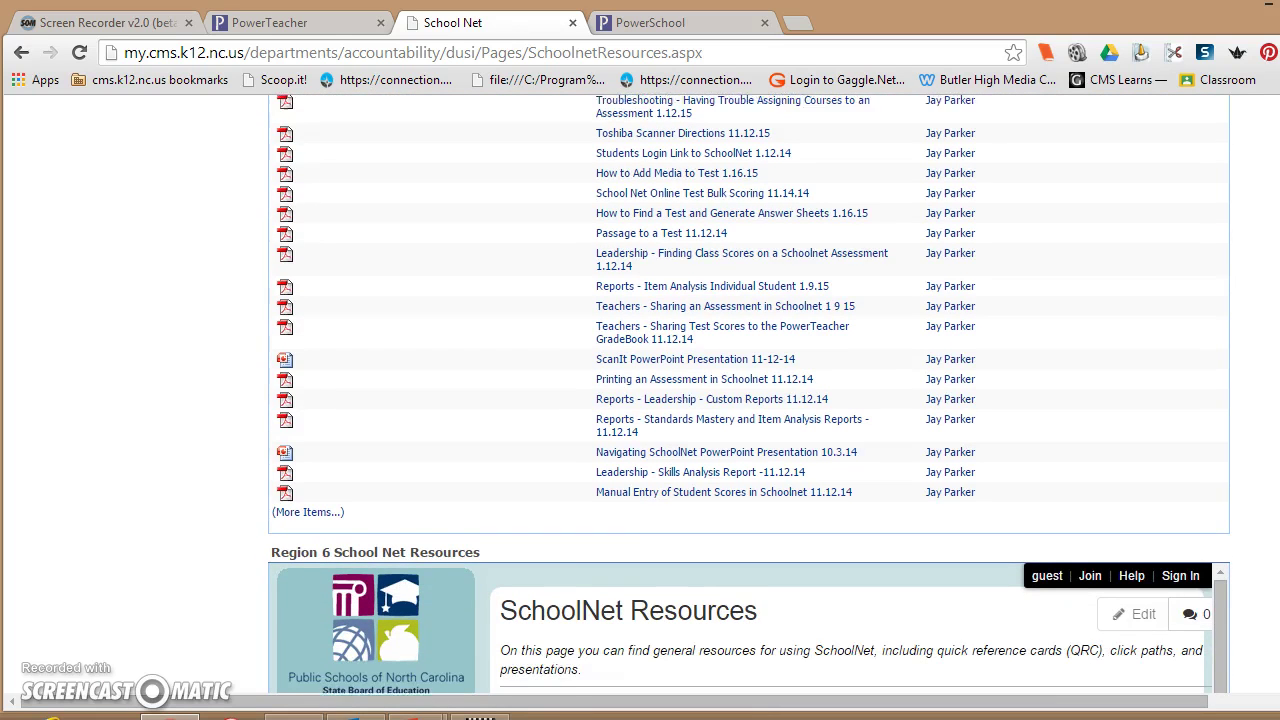
pyautogui.scroll(10, 749, 395)
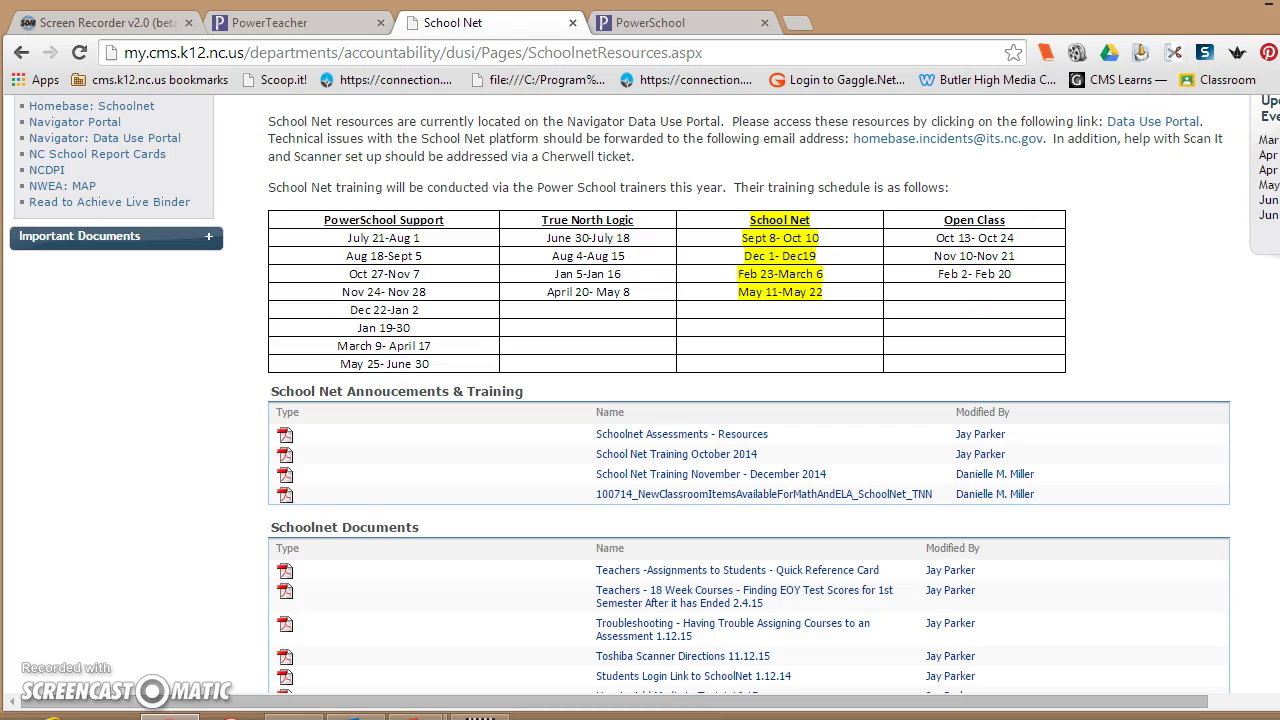
# Step: Sign in to PowerSchool as administrator, retrying after the failed attempt, and launch Schoolnet from Applications
pyautogui.click(353, 30)
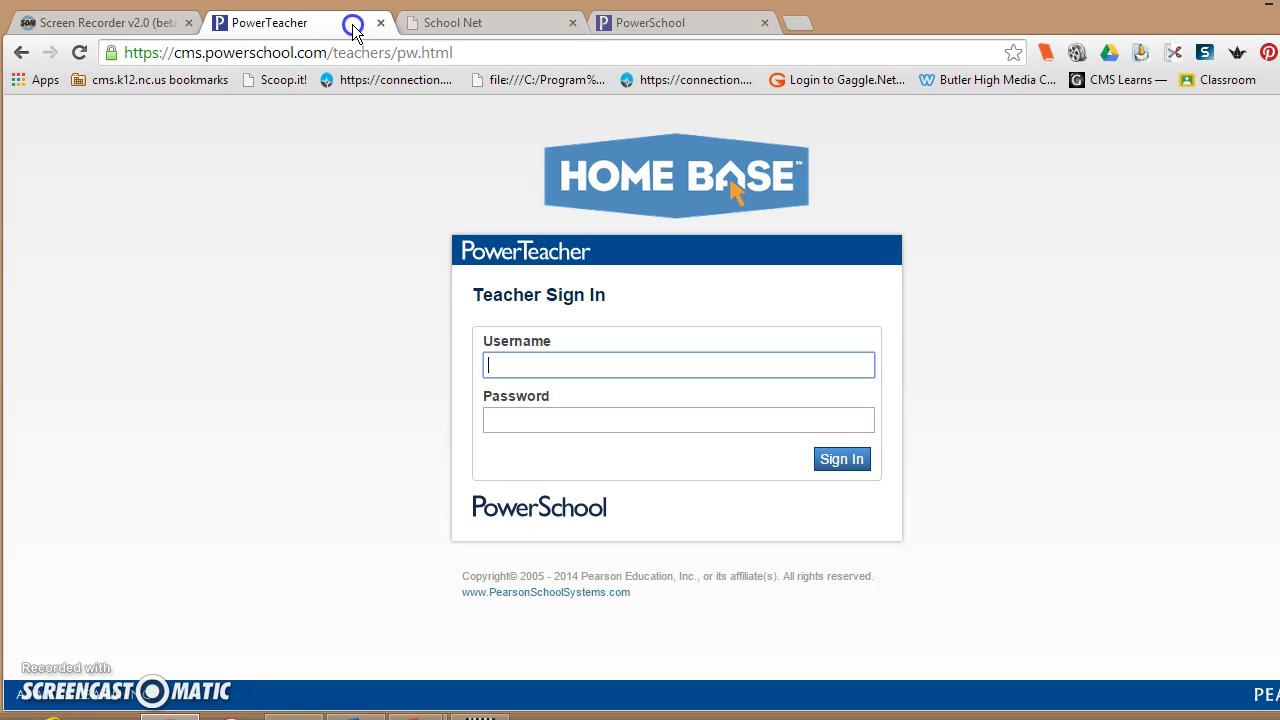
pyautogui.click(688, 23)
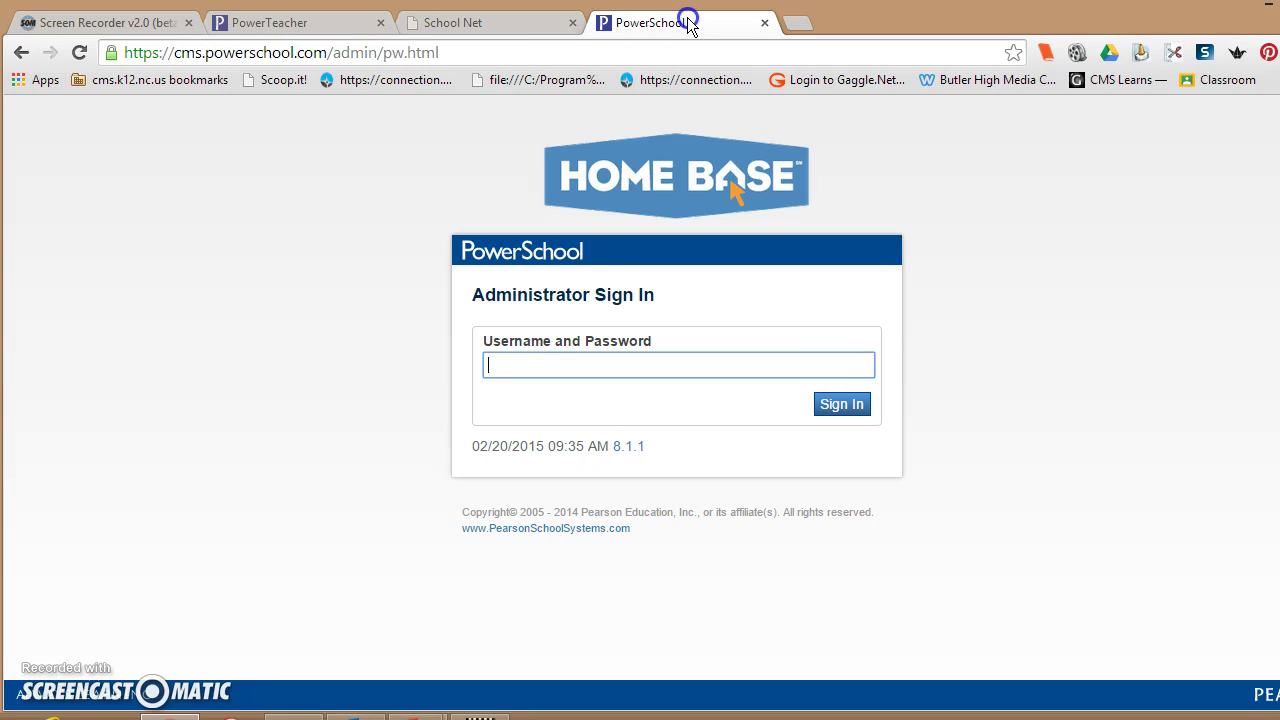
pyautogui.write('••••••••••••••••••••••••••••••••')
pyautogui.press('Return')
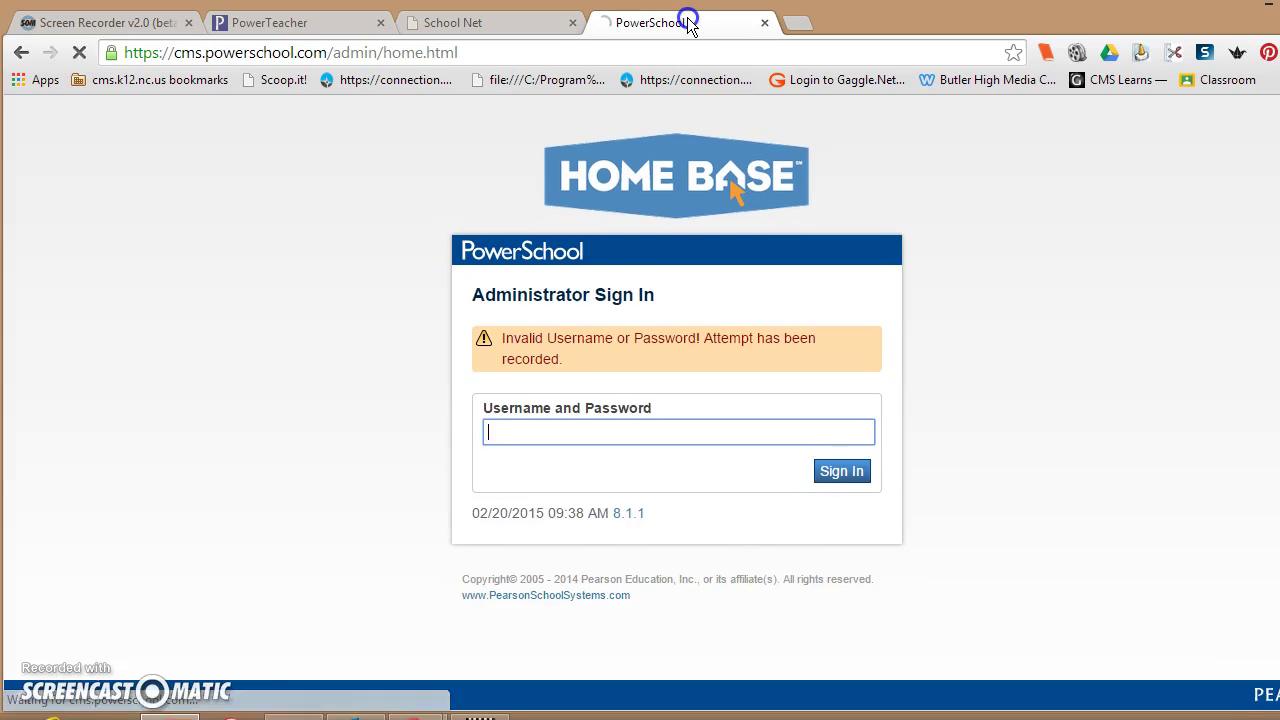
pyautogui.write('•••••••••••')
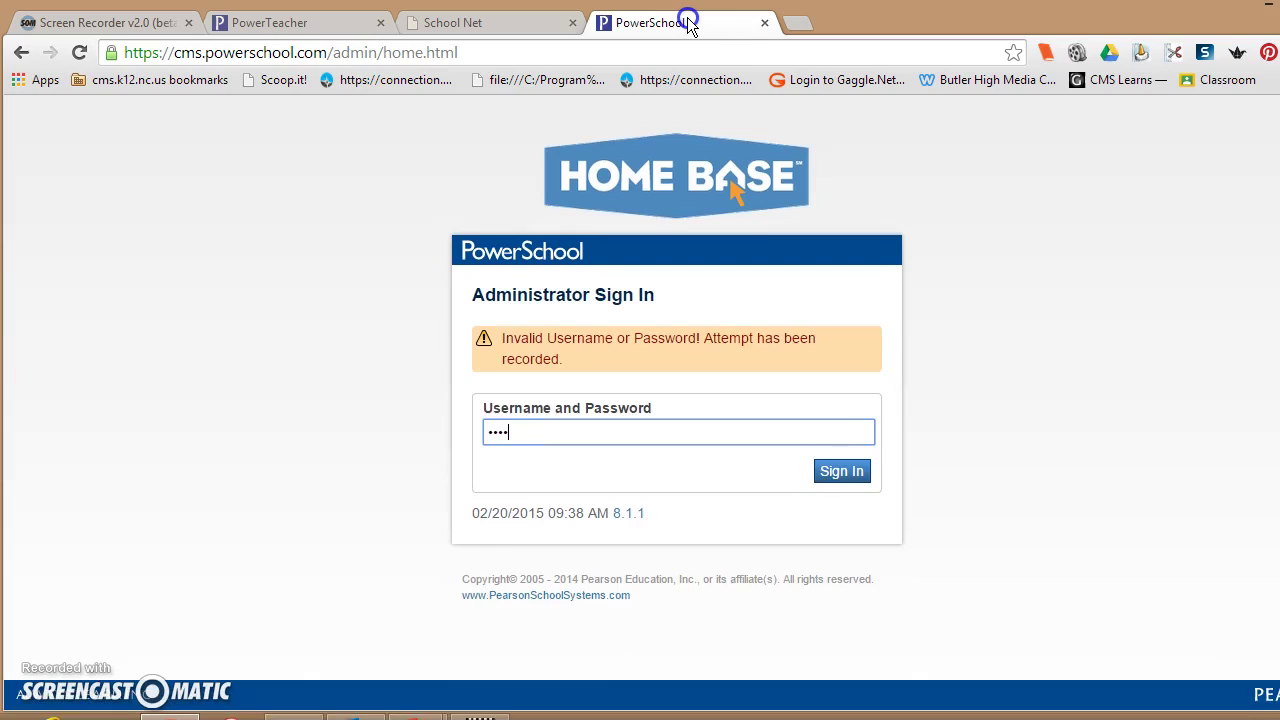
pyautogui.write('•••••••••••••••••••••')
pyautogui.press('Return')
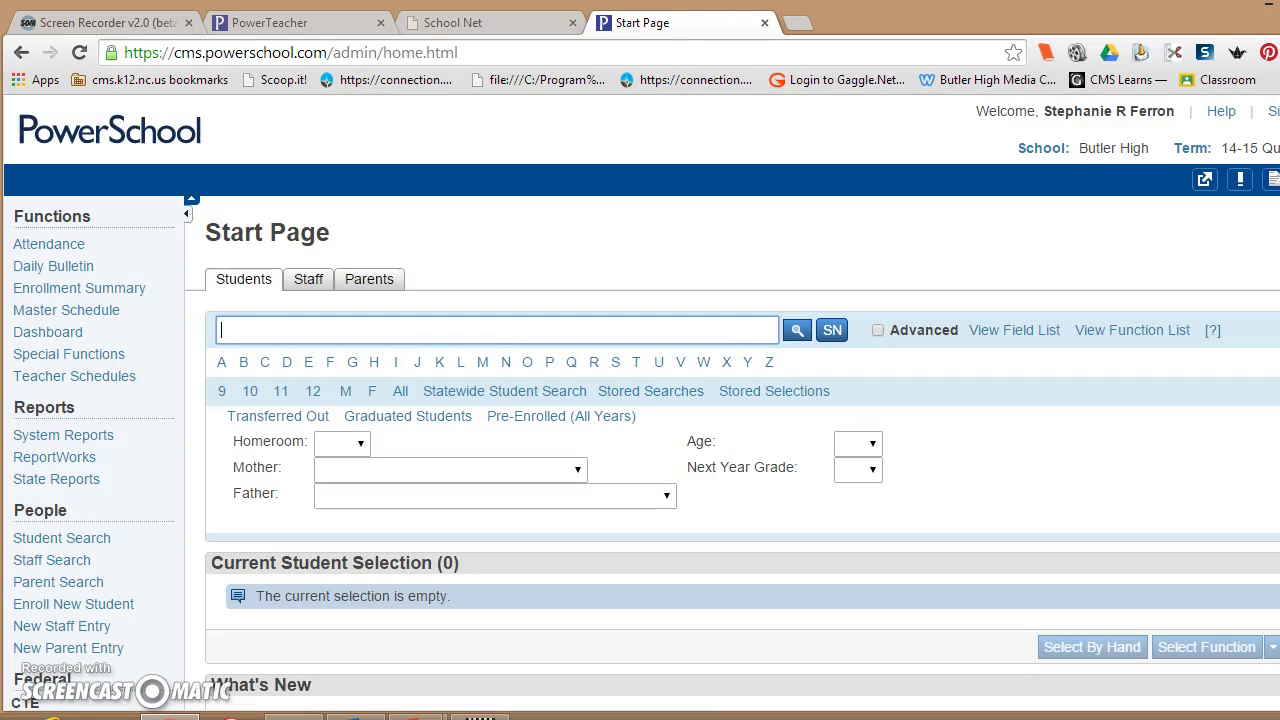
pyautogui.scroll(-4, 640, 400)
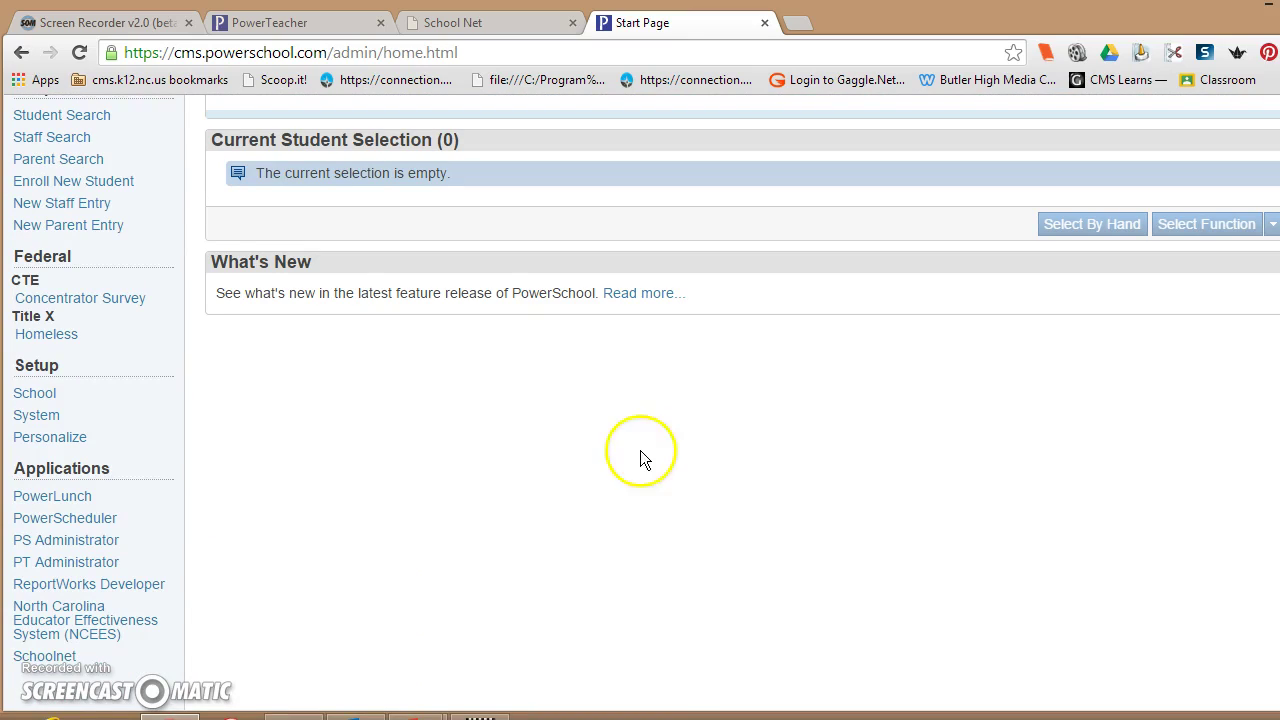
pyautogui.click(45, 656)
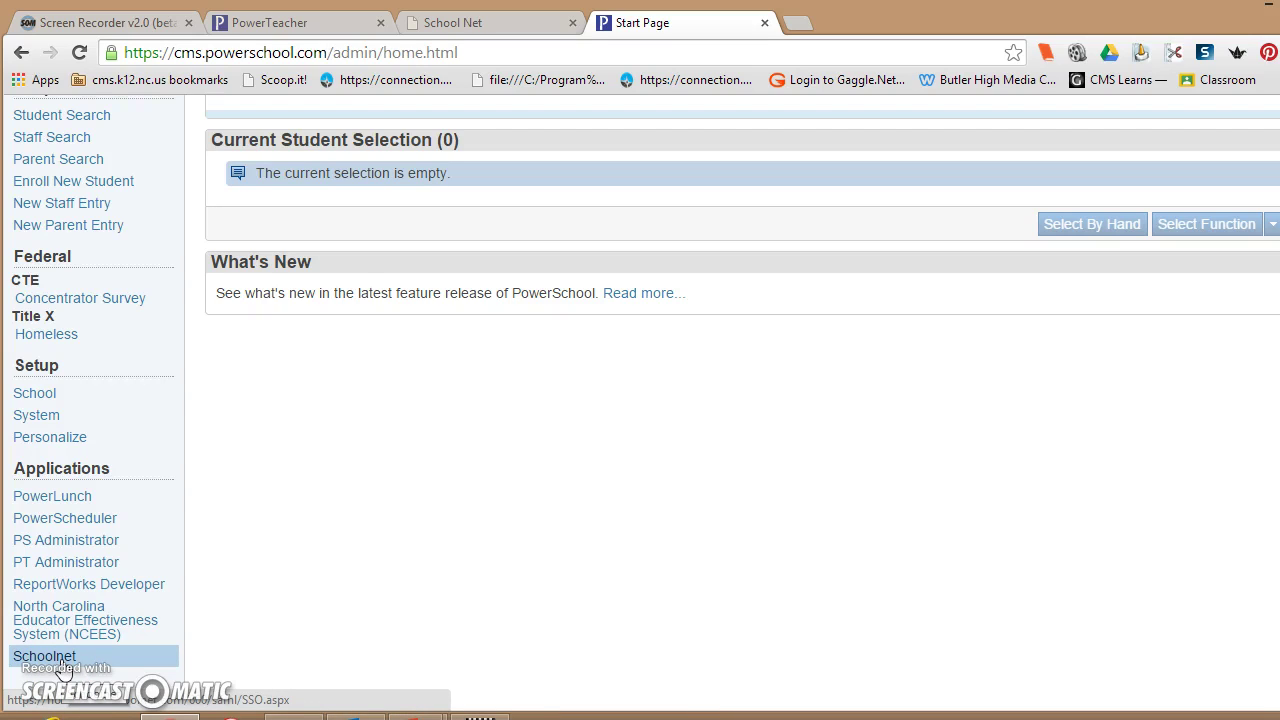
# Step: Open Schoolnet and review the account's roles, then its Sections & Rosters
pyautogui.click(60, 660)
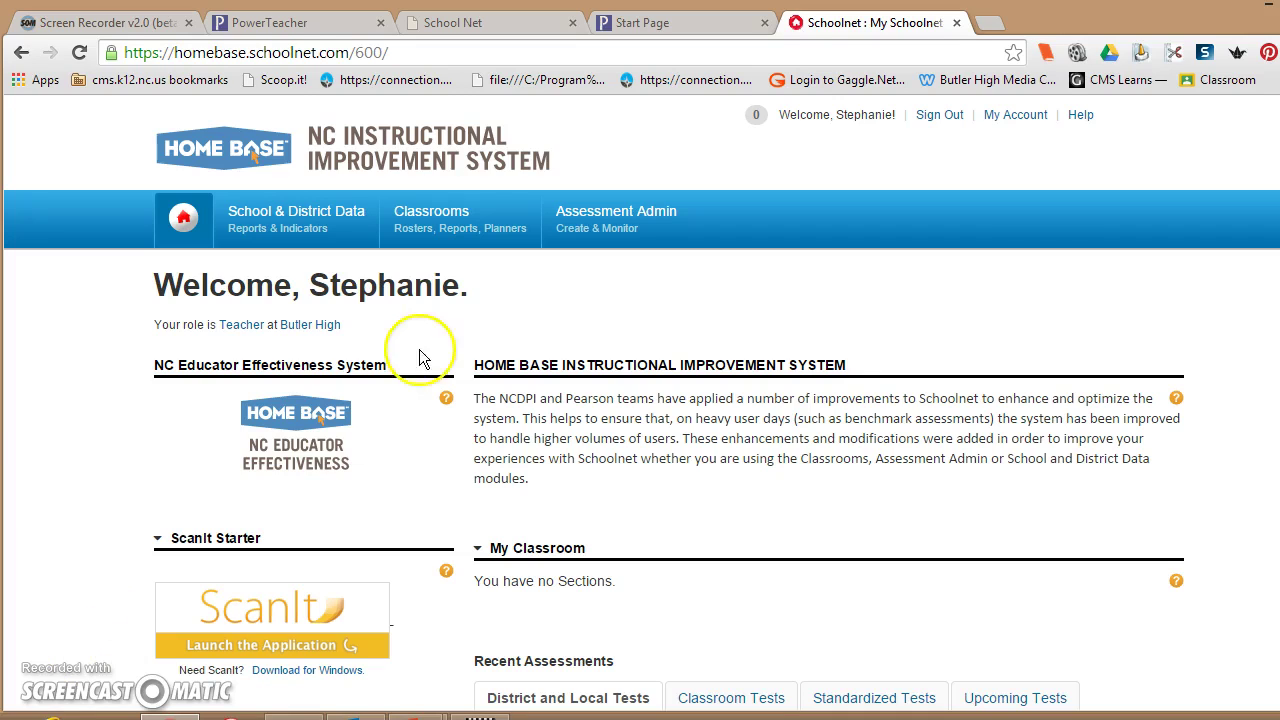
pyautogui.click(1015, 115)
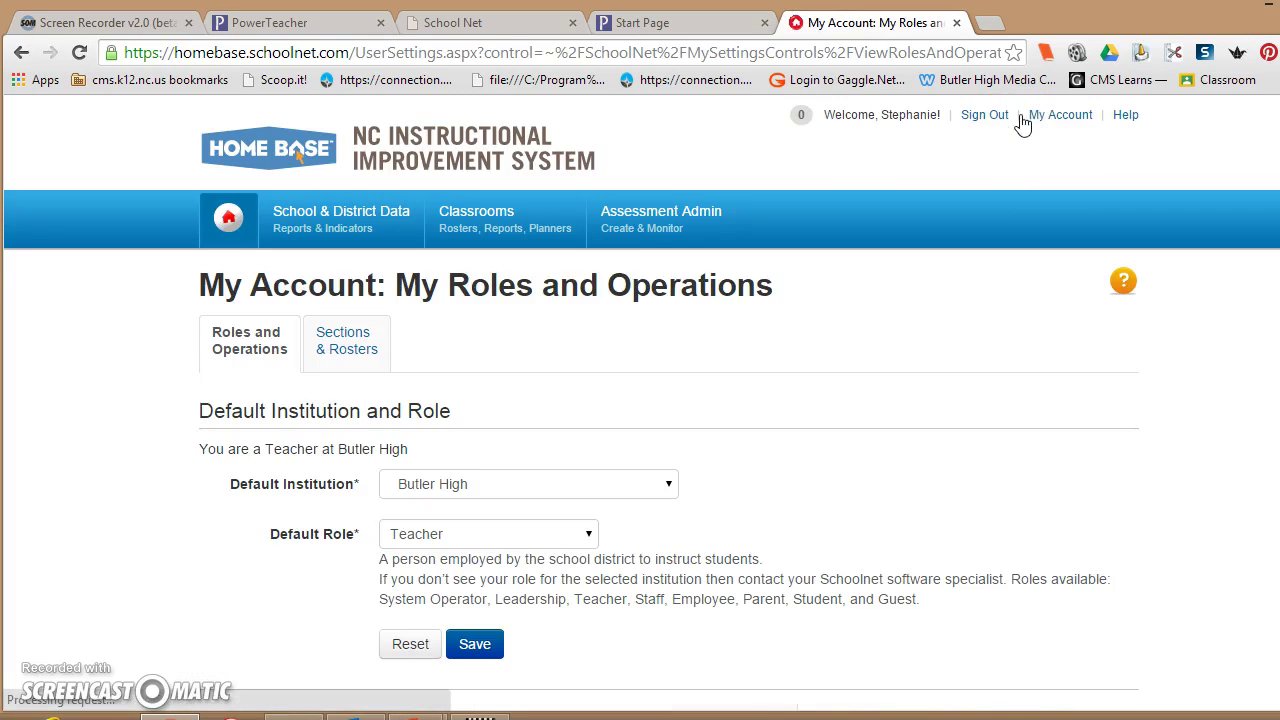
pyautogui.click(340, 360)
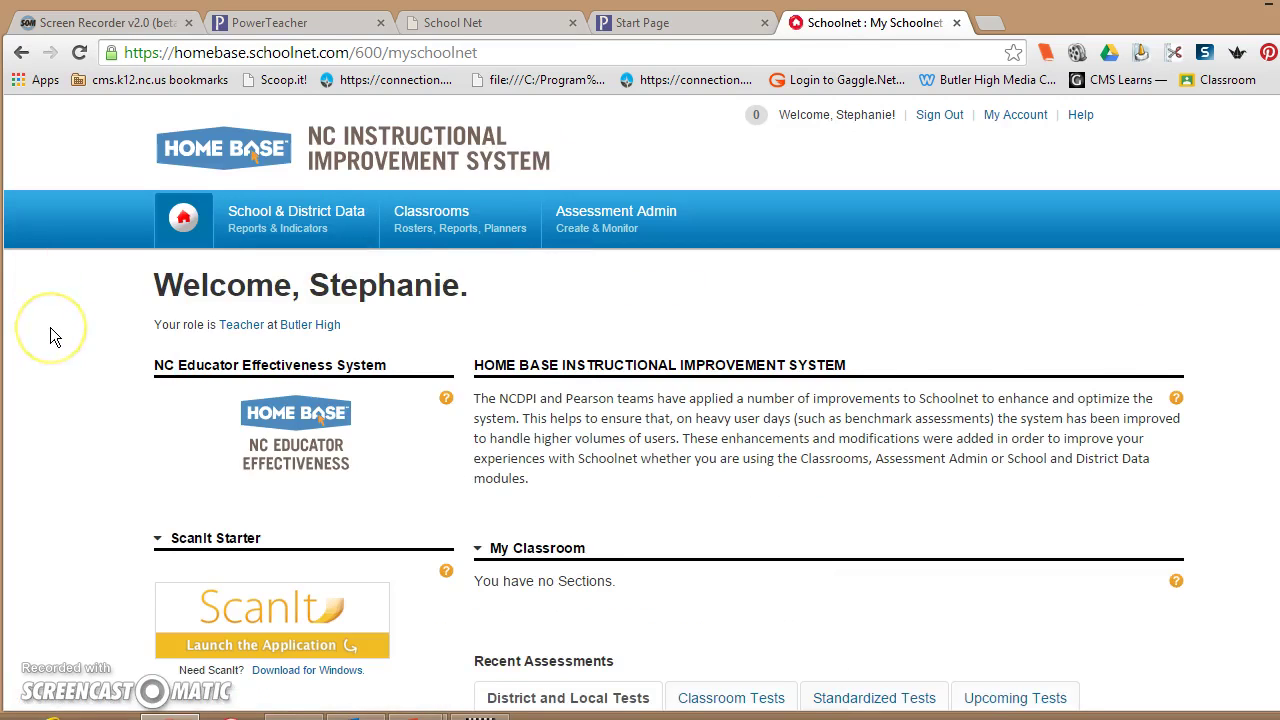
pyautogui.scroll(-2, 50, 327)
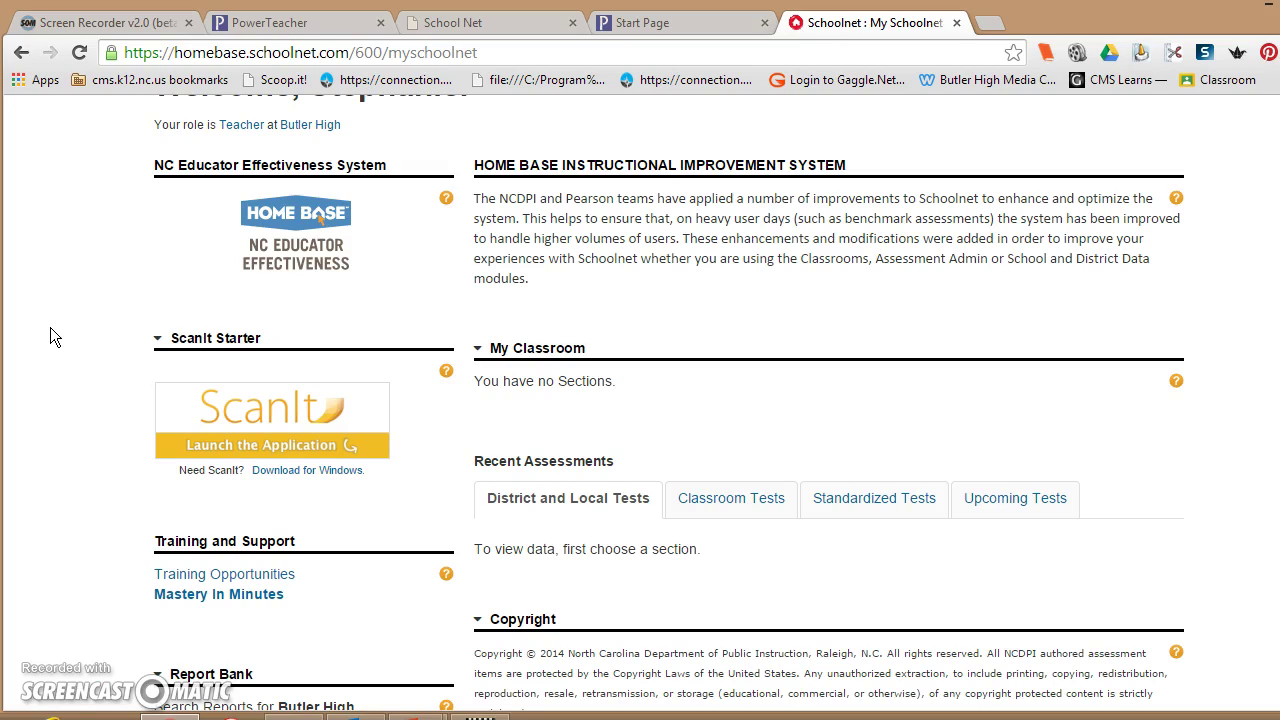
pyautogui.click(168, 388)
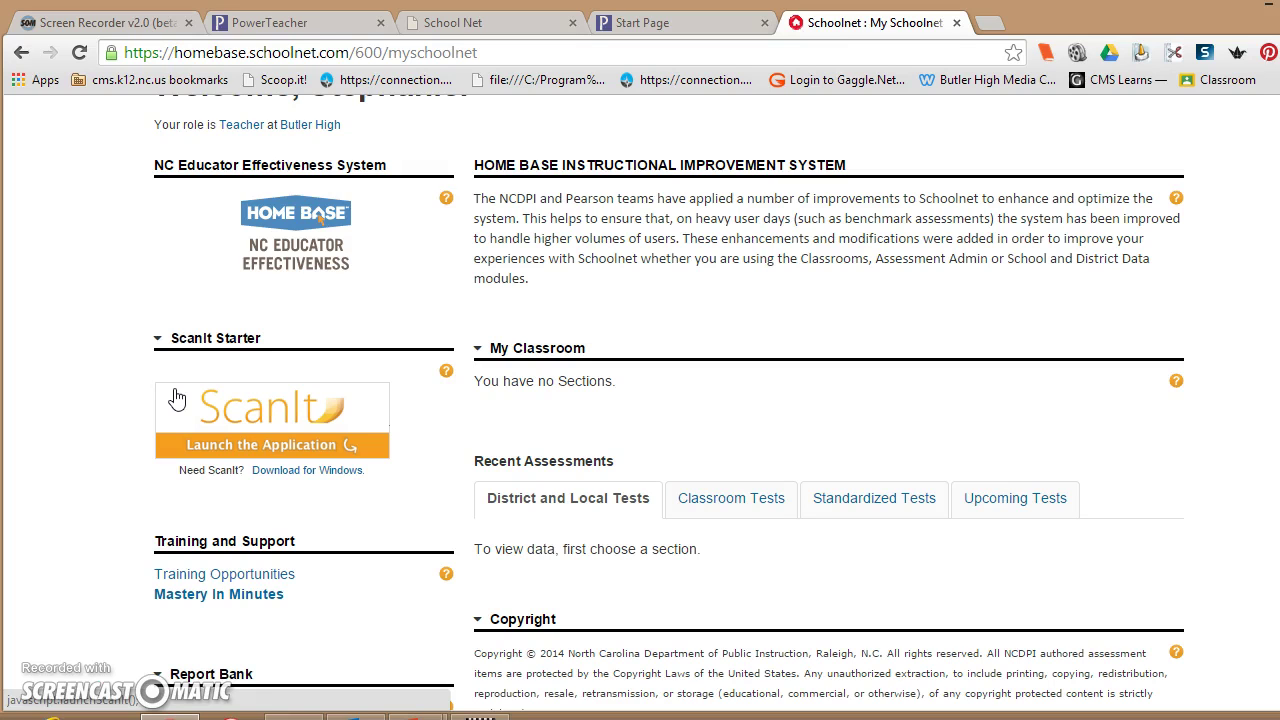
pyautogui.scroll(-1, 398, 418)
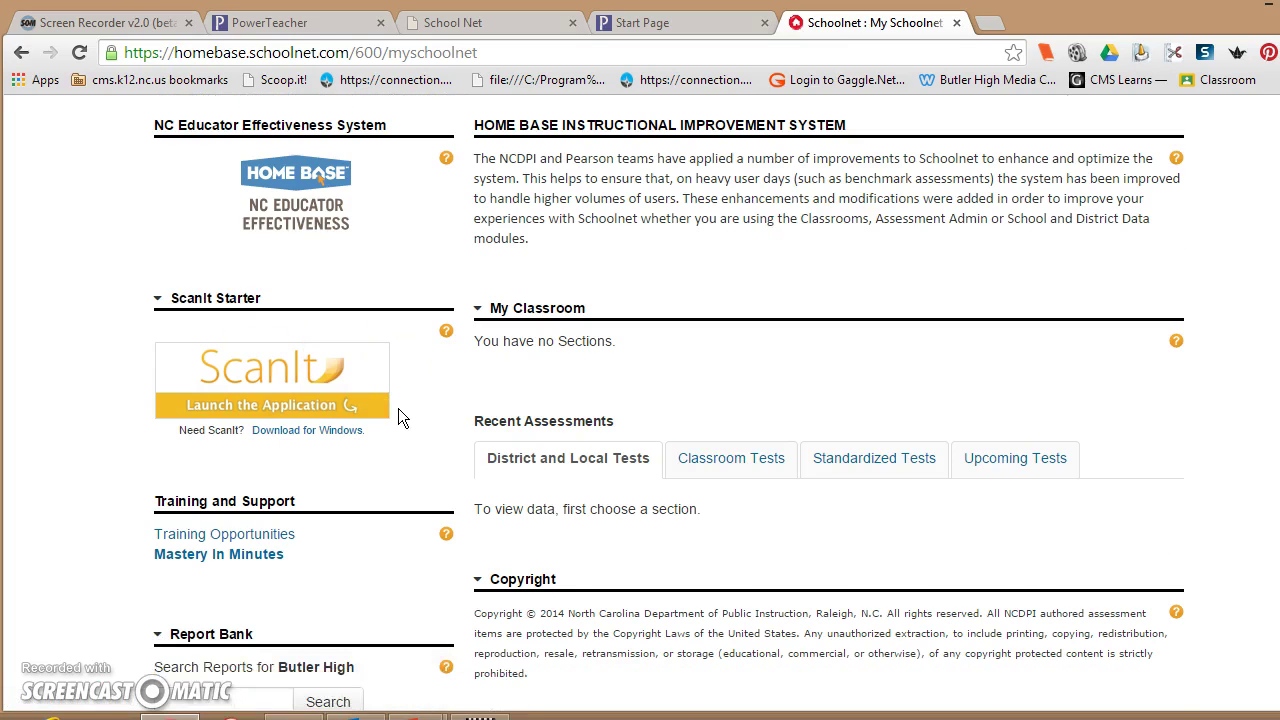
pyautogui.scroll(-7, 398, 410)
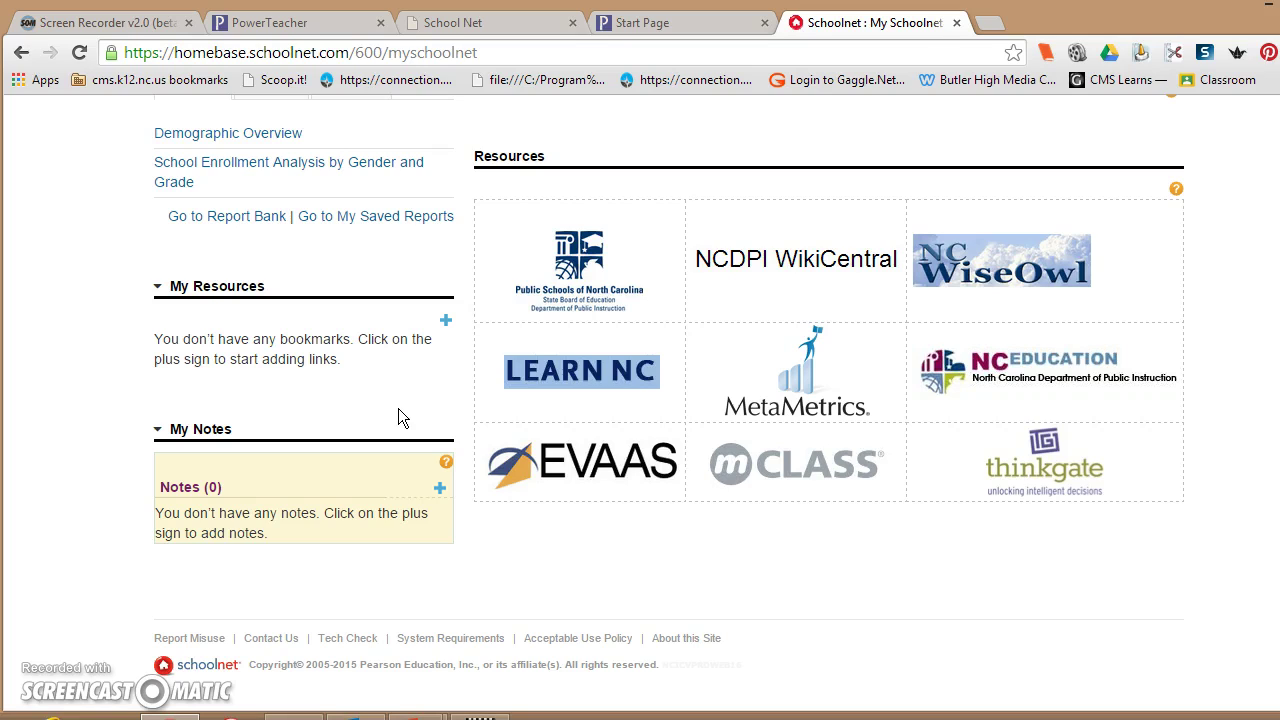
pyautogui.scroll(10, 398, 409)
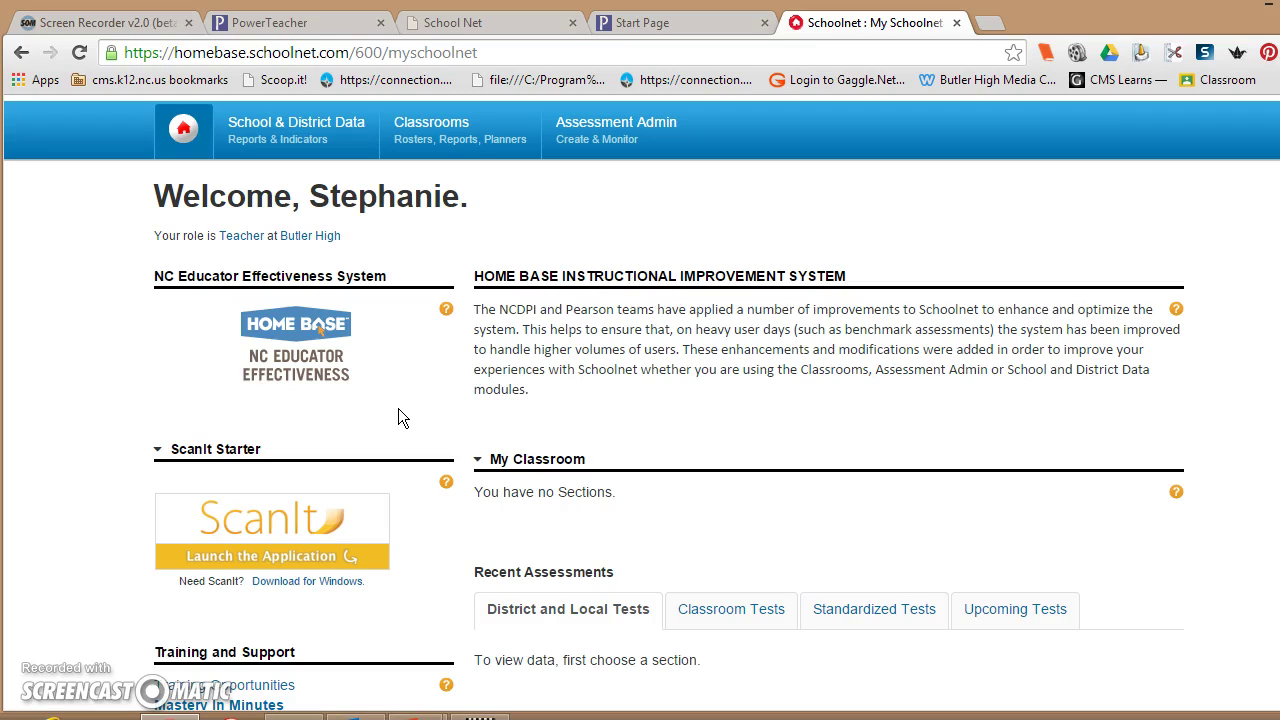
# Step: Open the Lesson Planner from the Classrooms menu, showing the week of February 16, 2015
pyautogui.moveTo(323, 135)
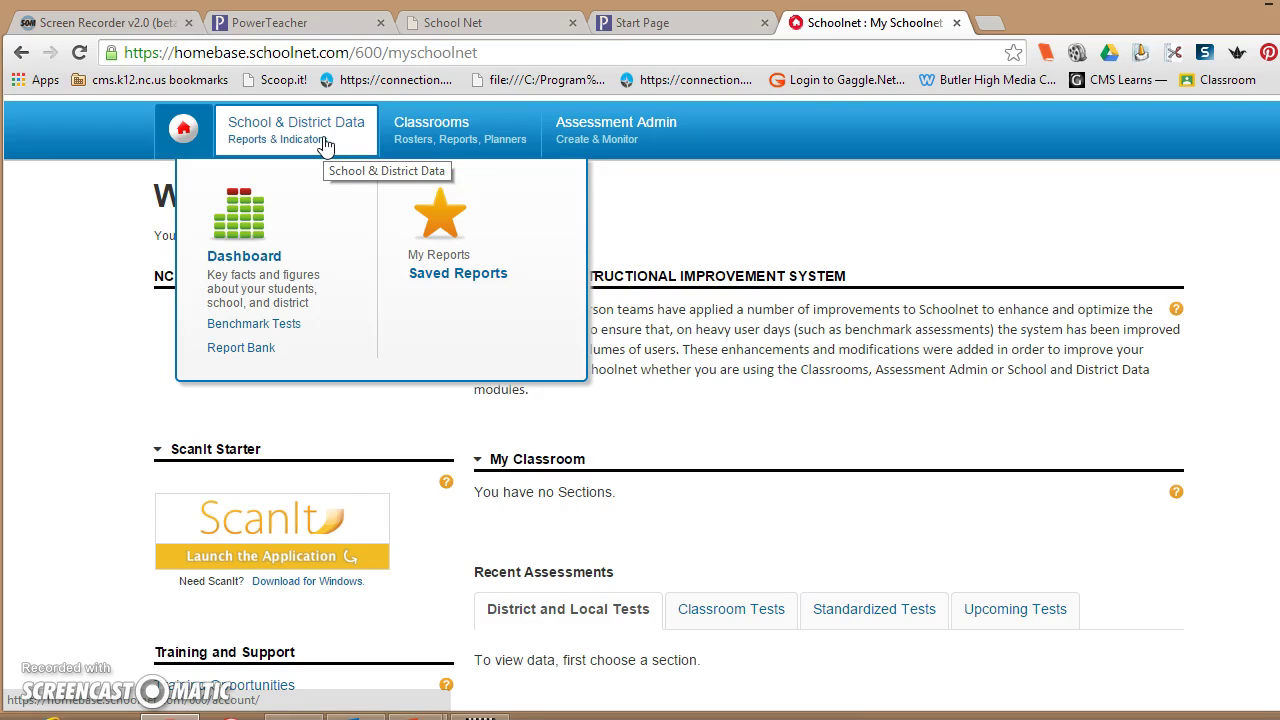
pyautogui.click(390, 142)
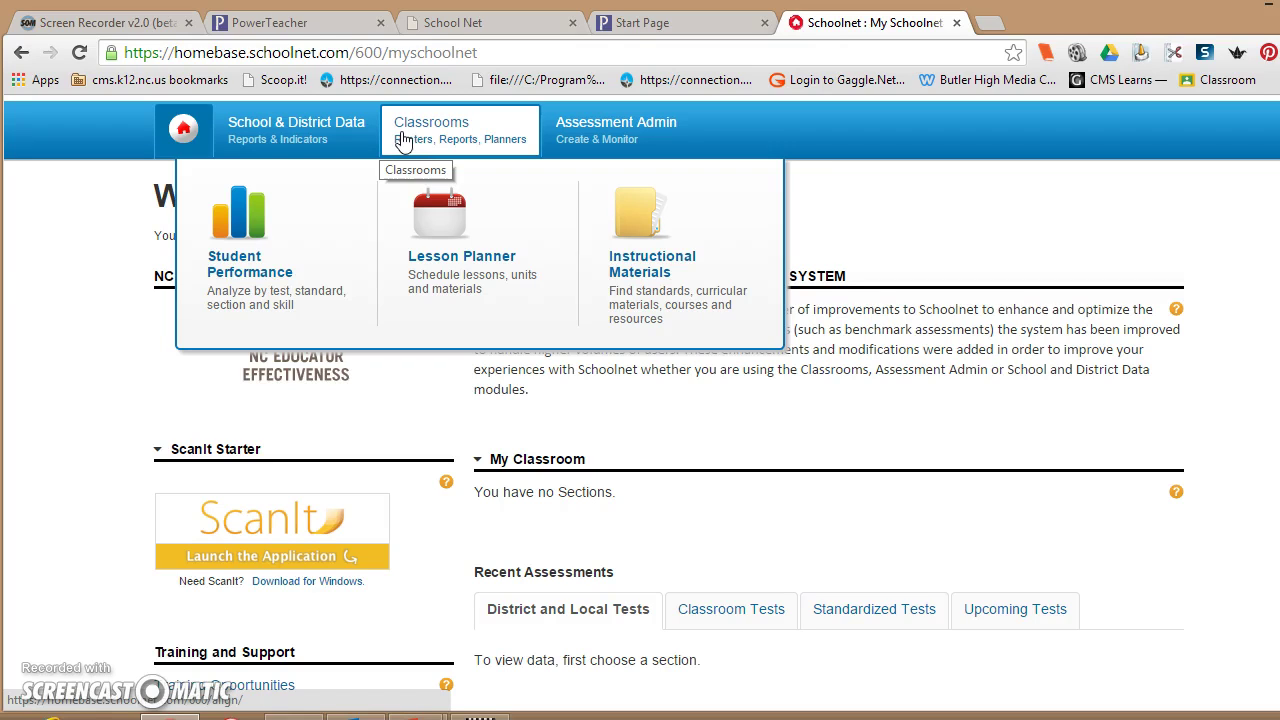
pyautogui.click(420, 233)
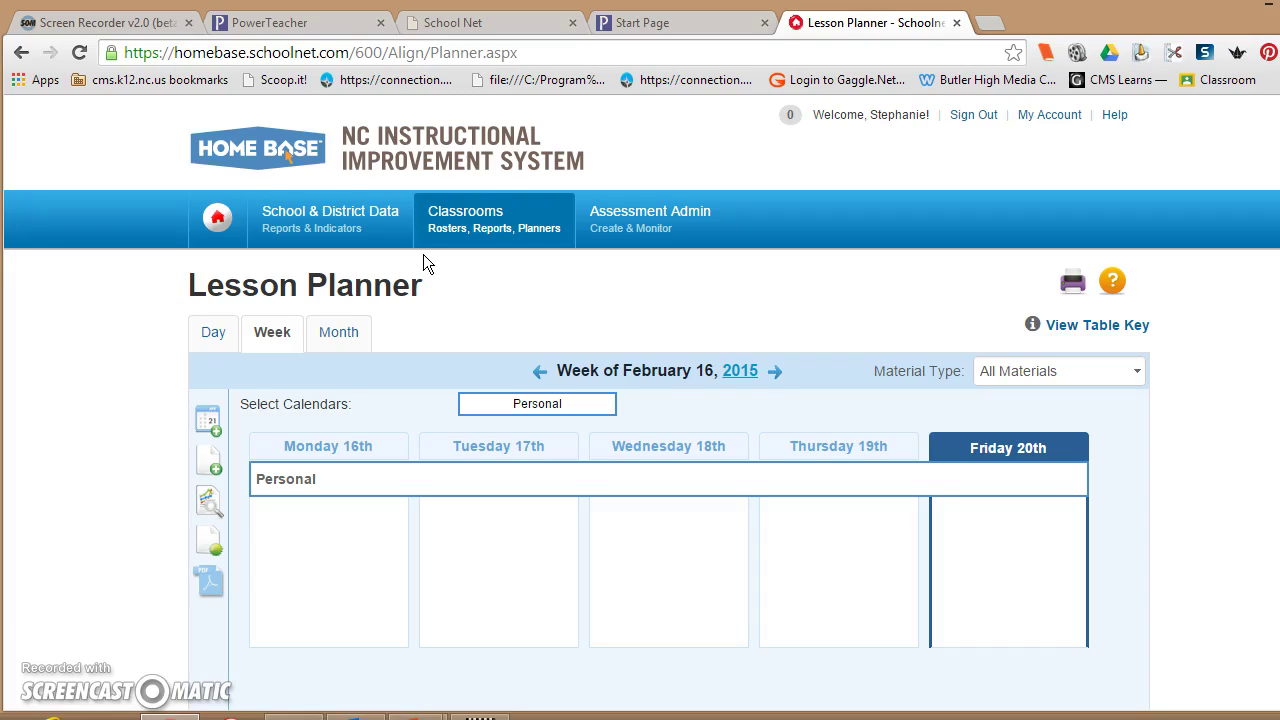
# Step: Scroll the Lesson Planner and bring up the Classrooms menu with its classroom tools
pyautogui.scroll(-1, 423, 263)
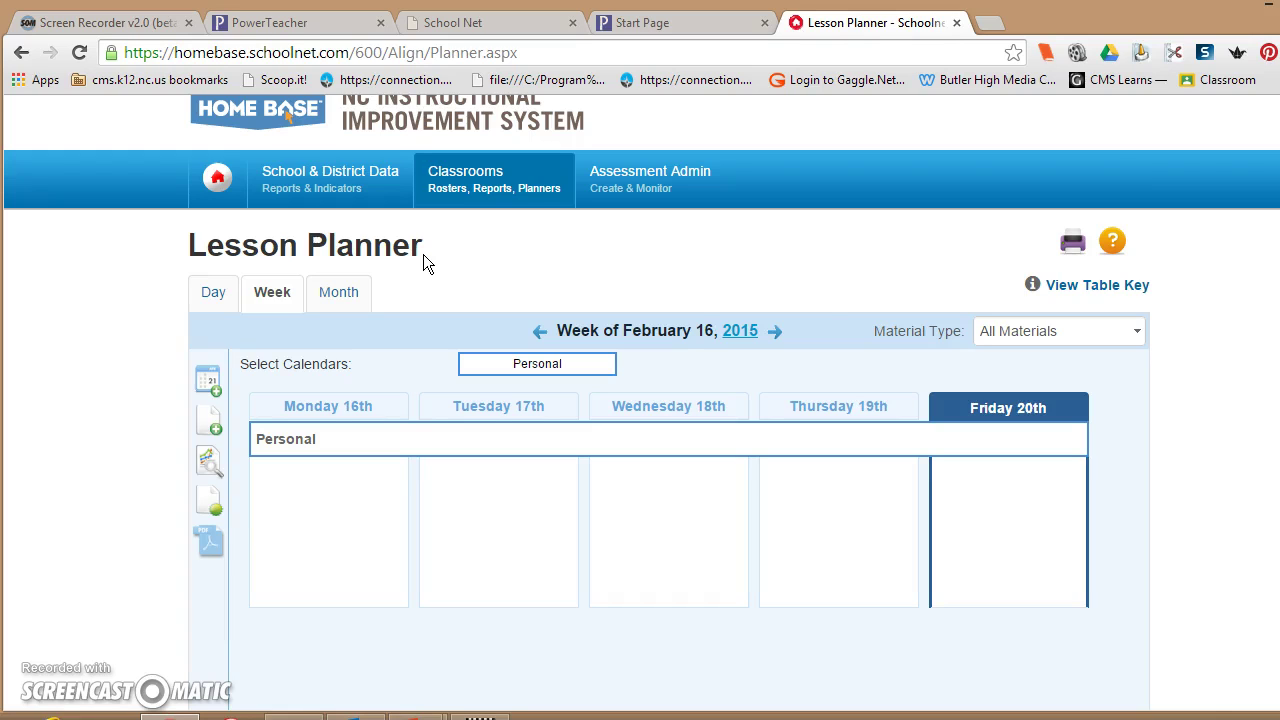
pyautogui.moveTo(528, 200)
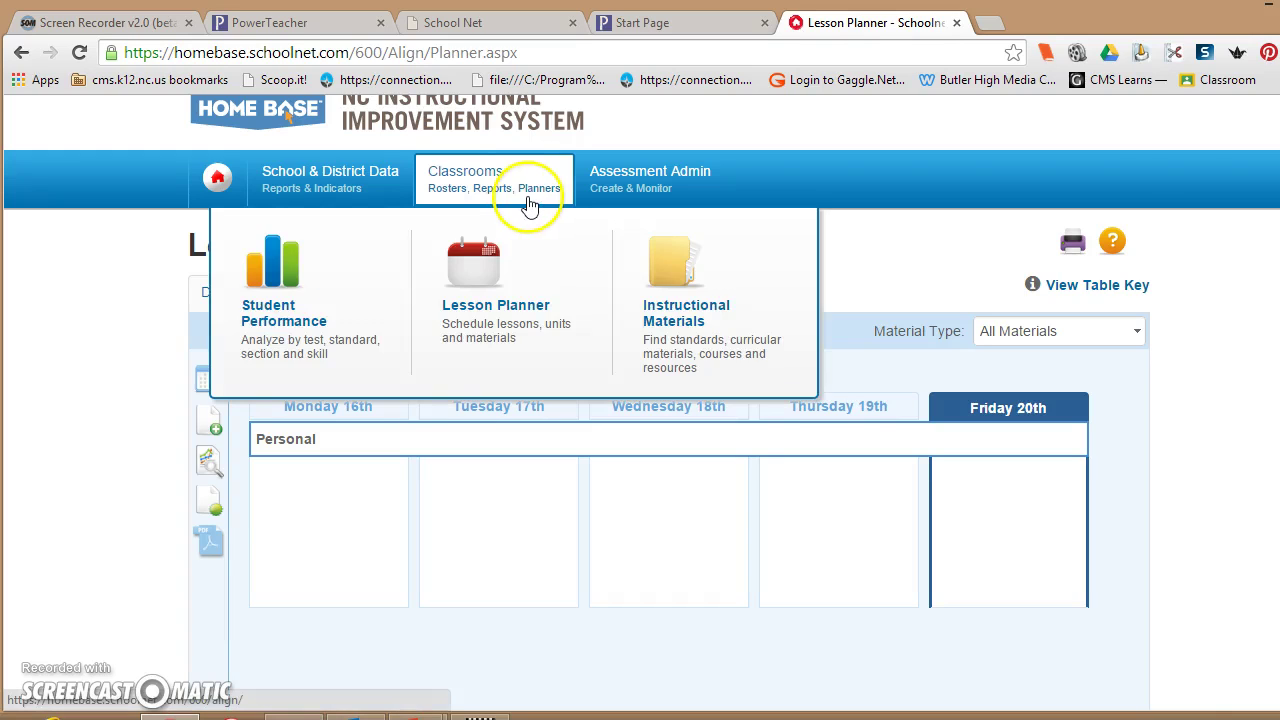
# Step: Open the Instructional Materials search and choose Social Studies as the subject
pyautogui.click(667, 278)
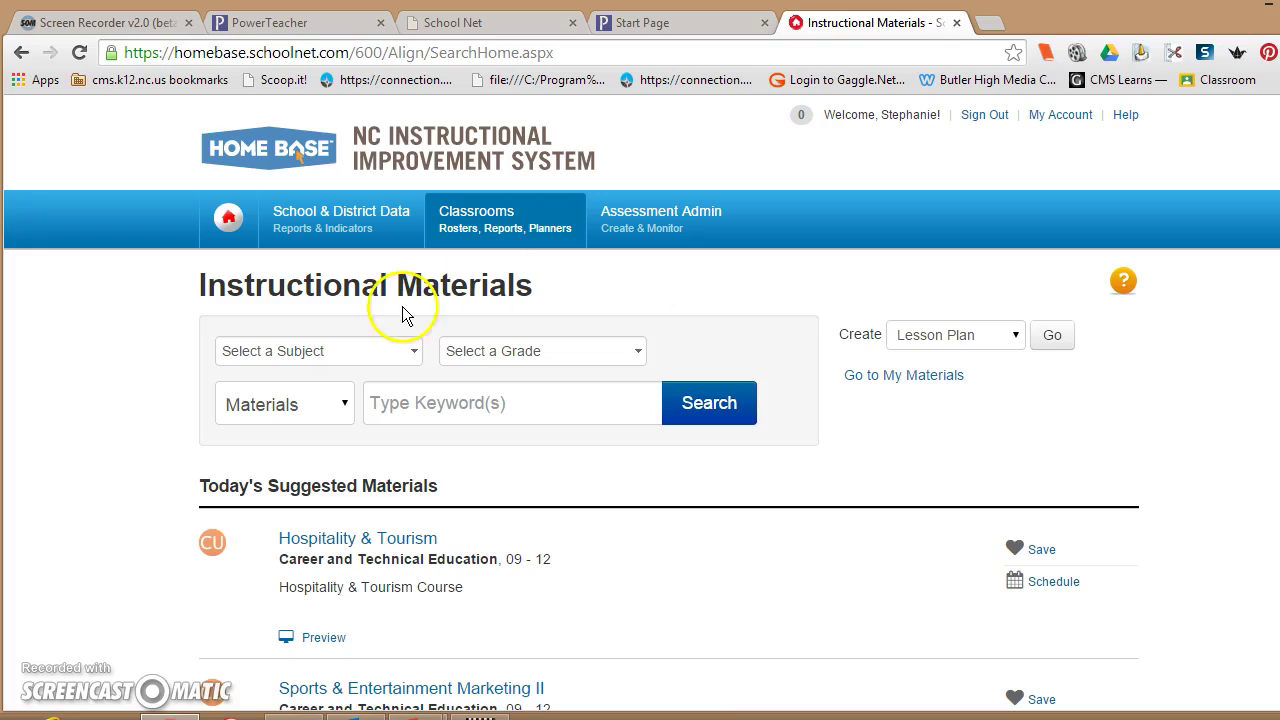
pyautogui.click(408, 362)
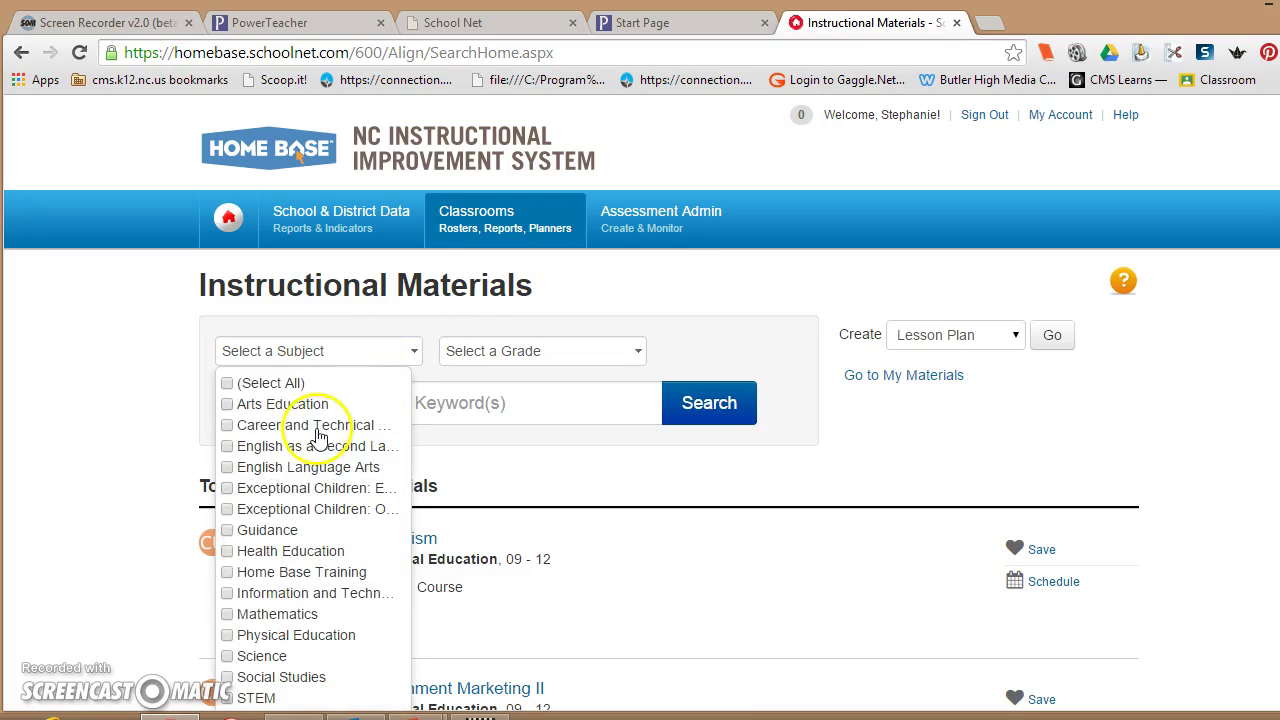
pyautogui.click(228, 678)
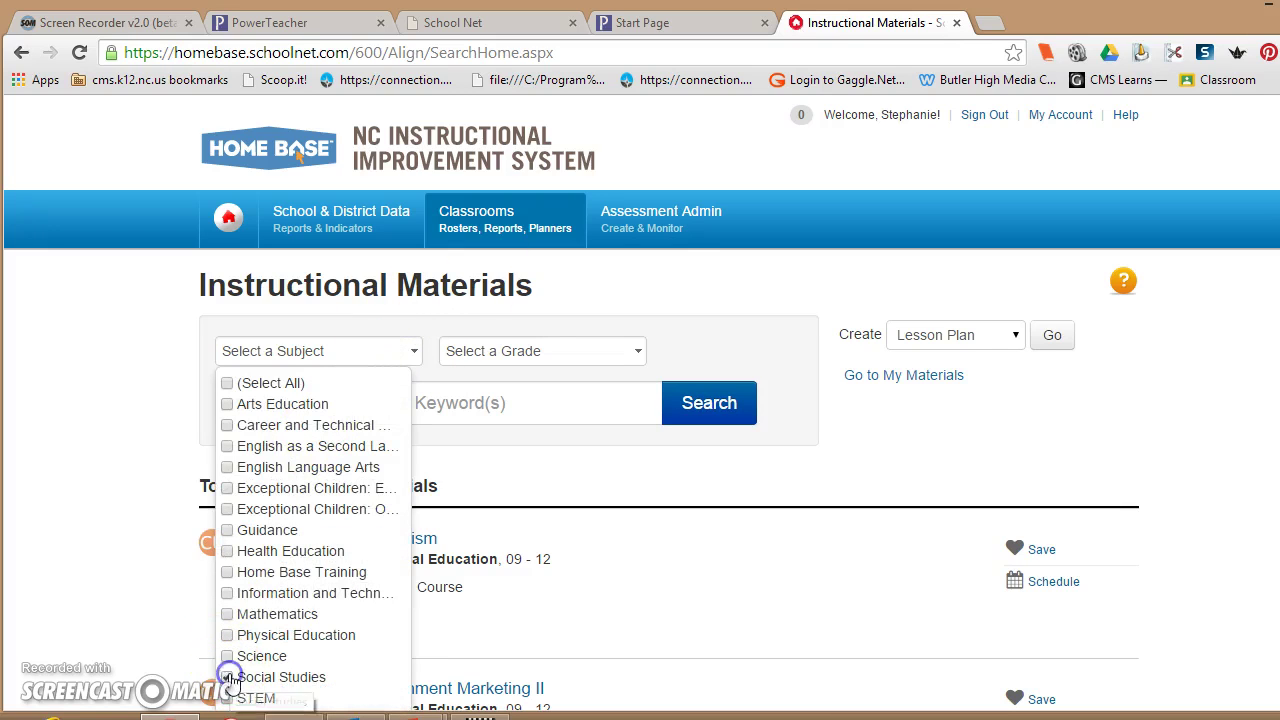
# Step: Select grades 06, 07, 08, 09, 10, 11 and 12 in the grade list
pyautogui.click(614, 361)
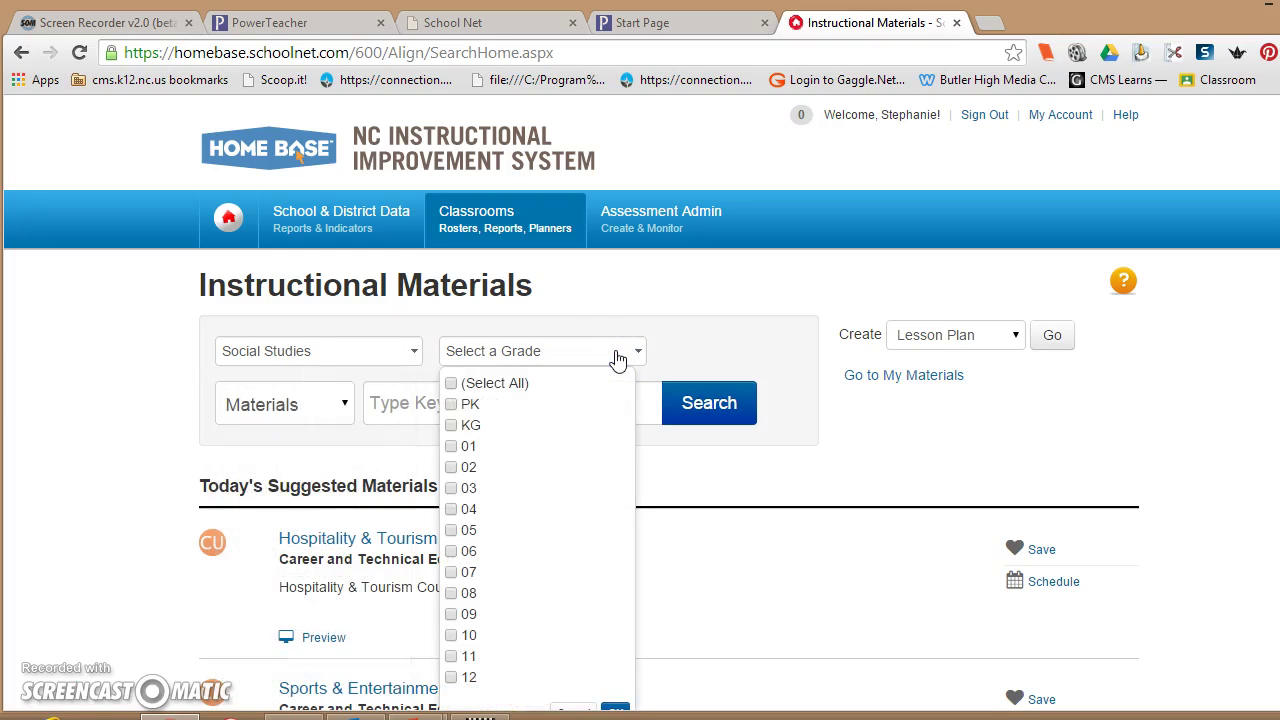
pyautogui.click(454, 552)
pyautogui.click(452, 572)
pyautogui.click(453, 594)
pyautogui.click(451, 614)
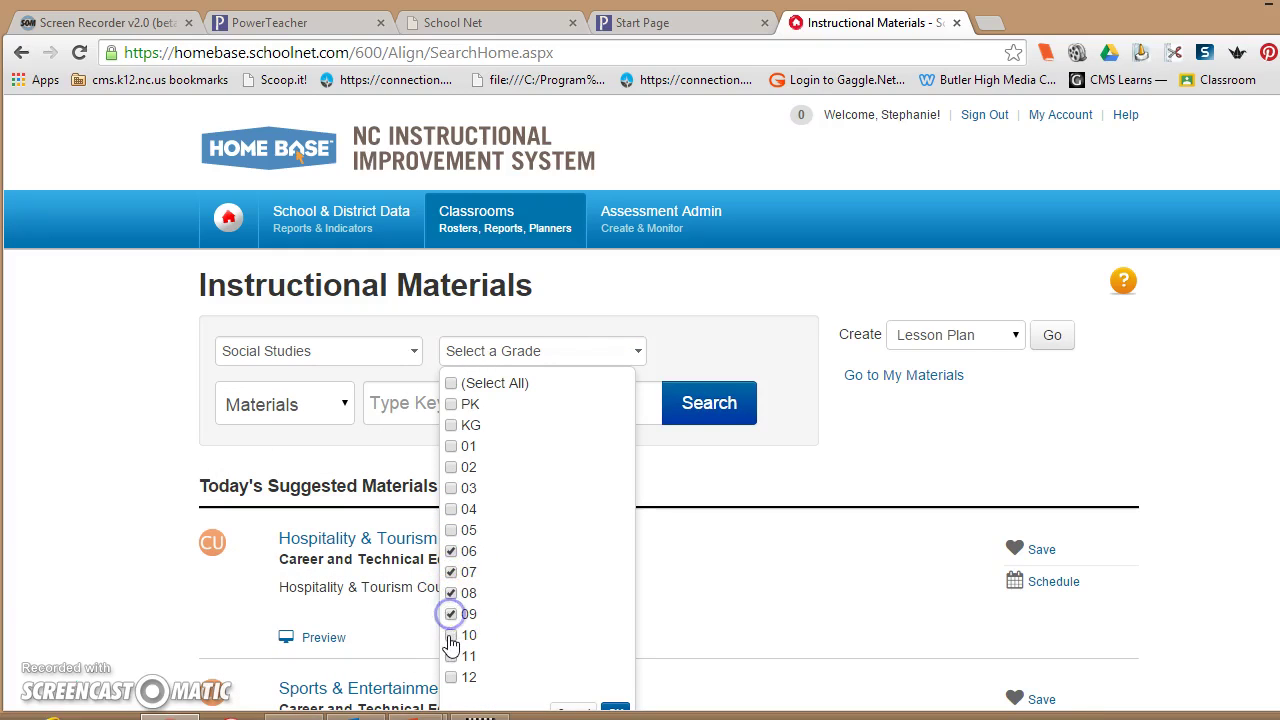
pyautogui.click(451, 636)
pyautogui.click(451, 656)
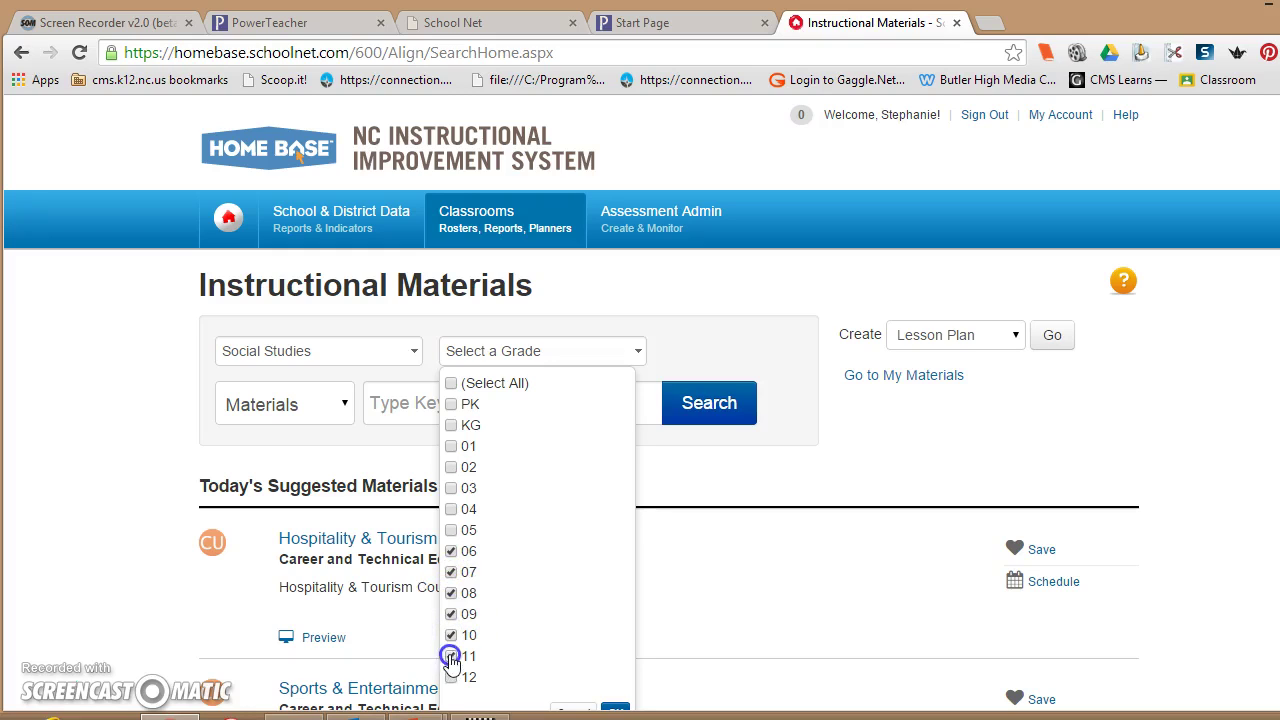
pyautogui.click(451, 677)
pyautogui.click(450, 656)
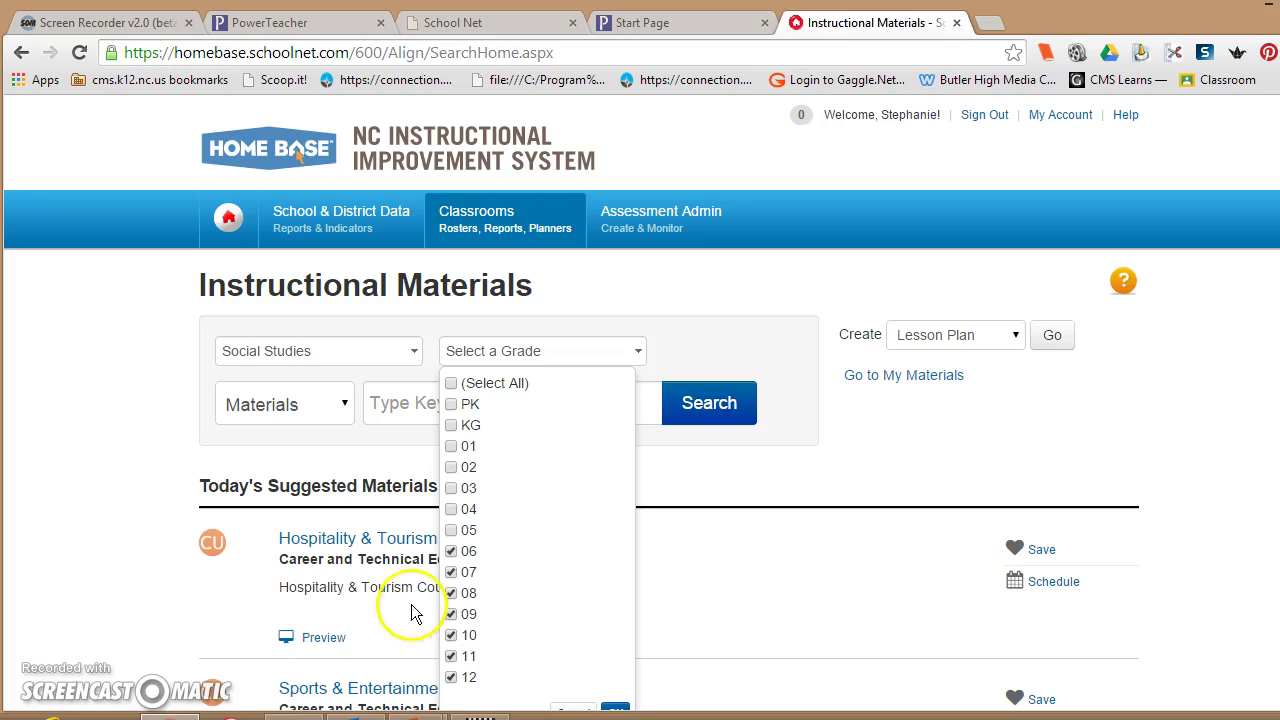
# Step: Keep Materials as the search type and run the search, returning 1,669 results
pyautogui.click(166, 424)
pyautogui.click(345, 404)
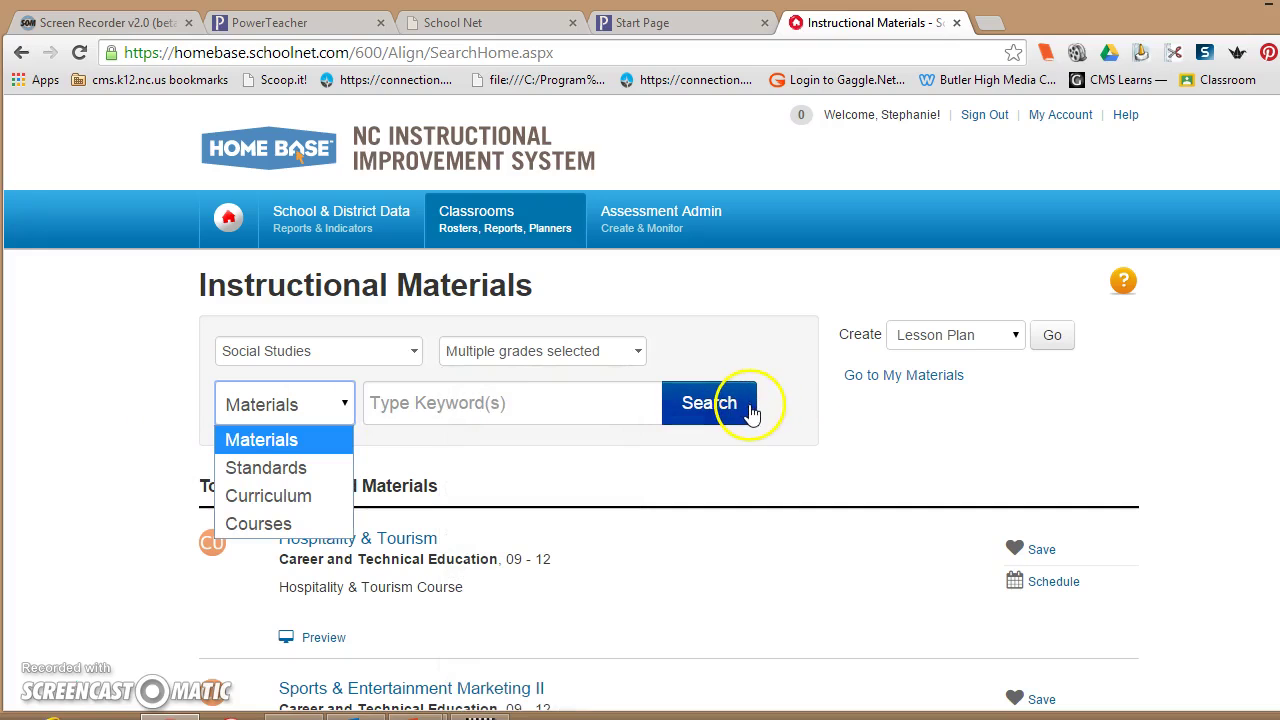
pyautogui.click(709, 403)
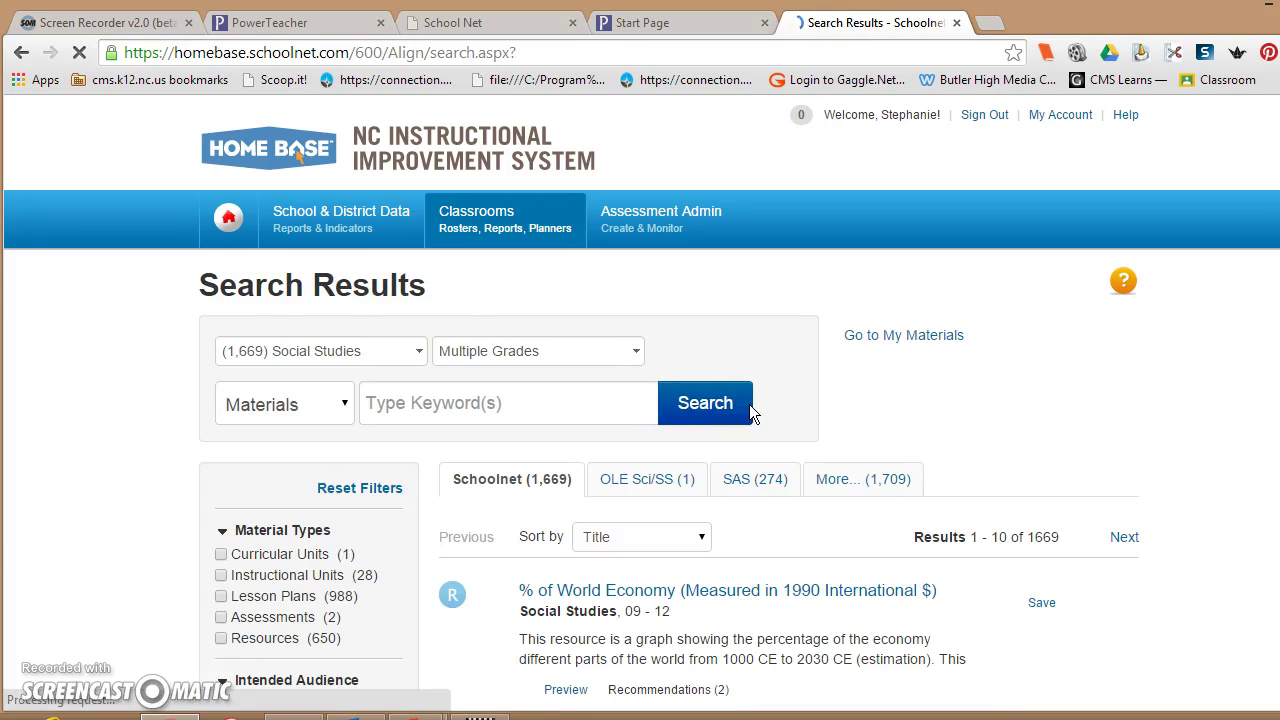
pyautogui.scroll(-1, 752, 414)
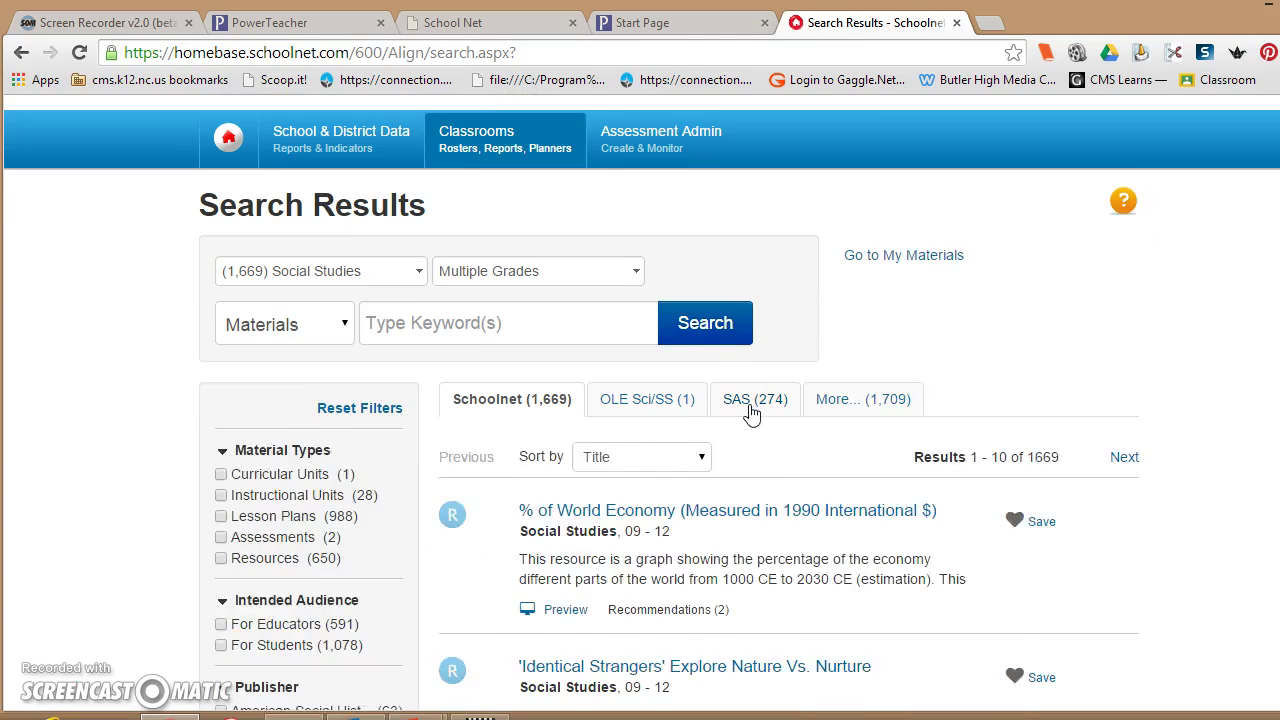
pyautogui.scroll(-1, 752, 414)
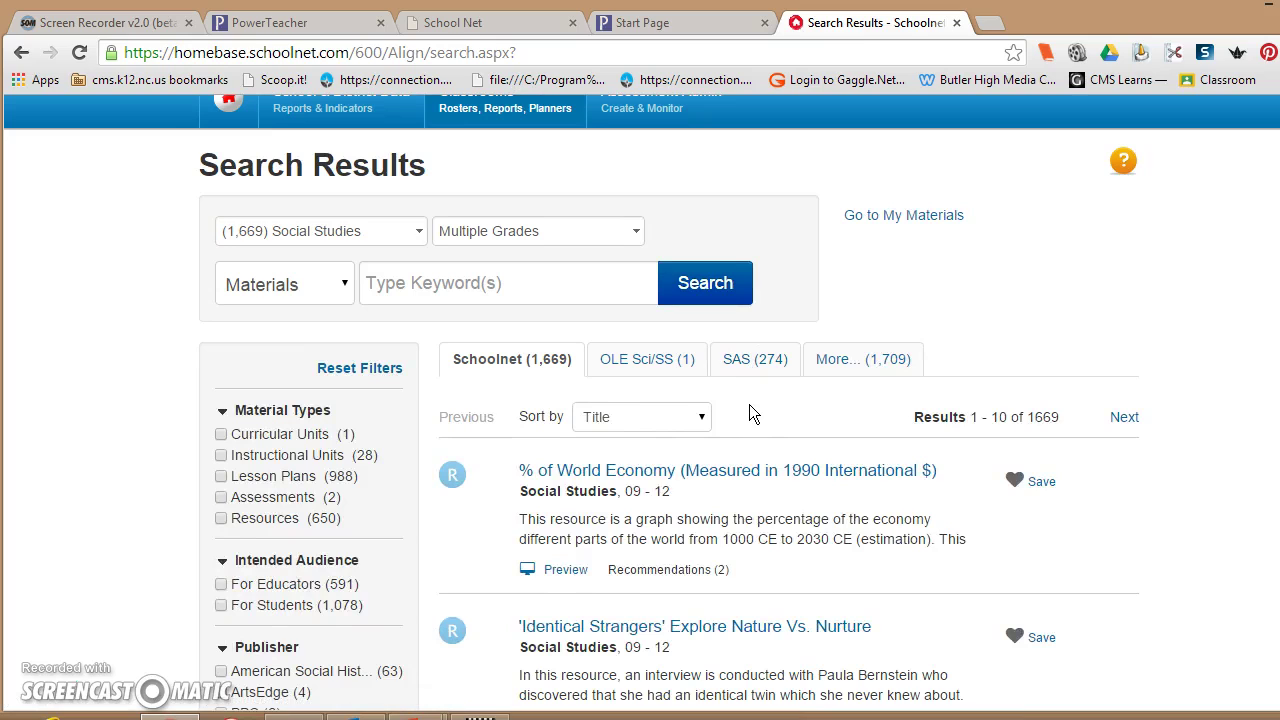
pyautogui.scroll(-1, 749, 404)
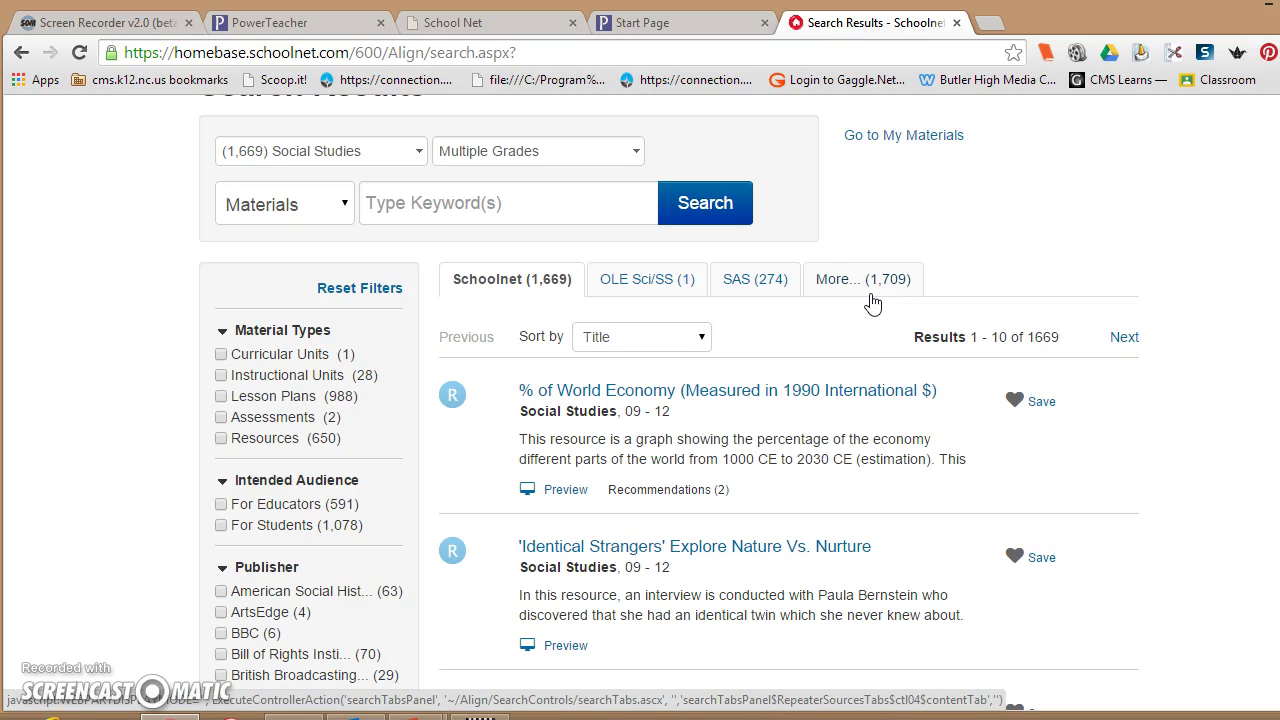
pyautogui.scroll(-1, 872, 302)
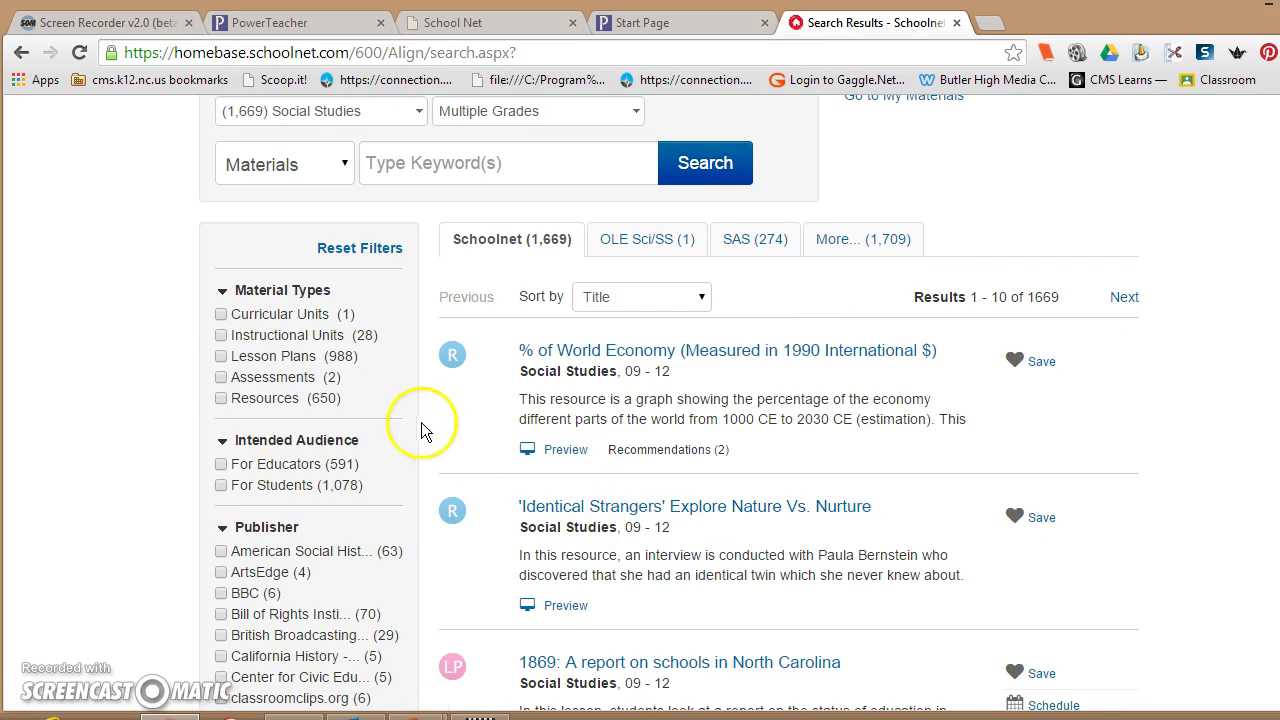
pyautogui.scroll(-1, 168, 328)
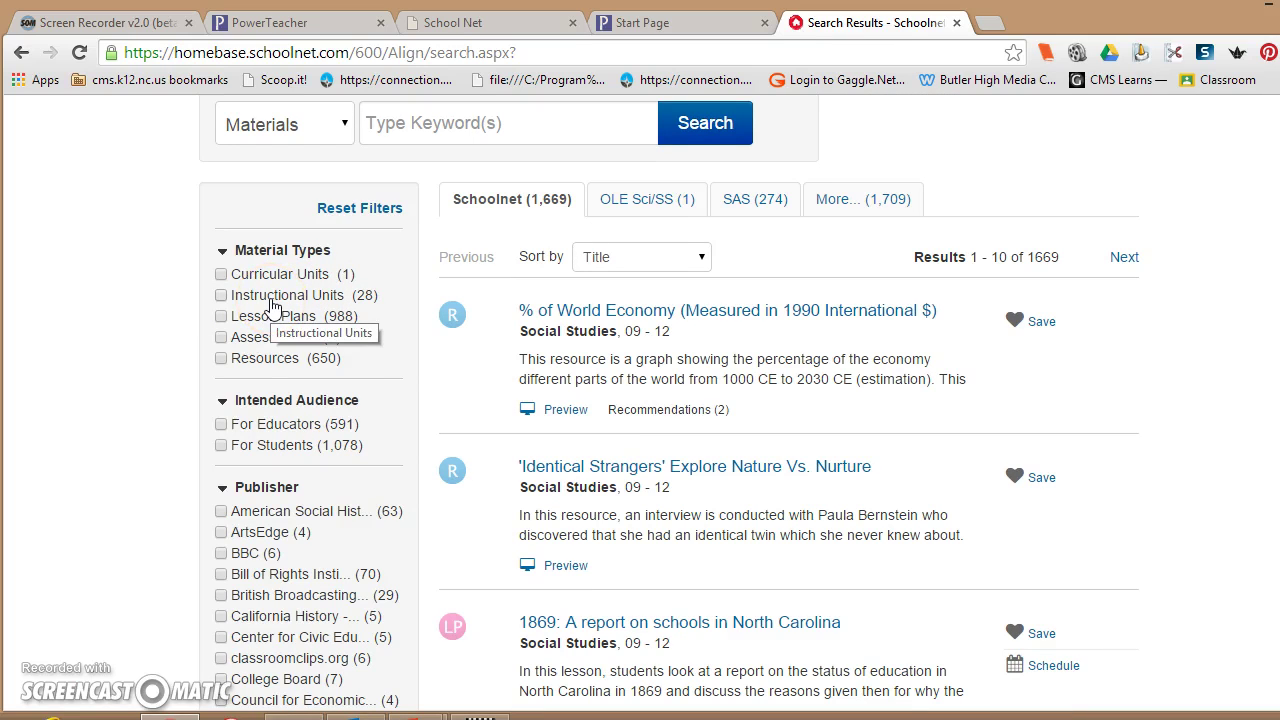
pyautogui.scroll(-3, 99, 353)
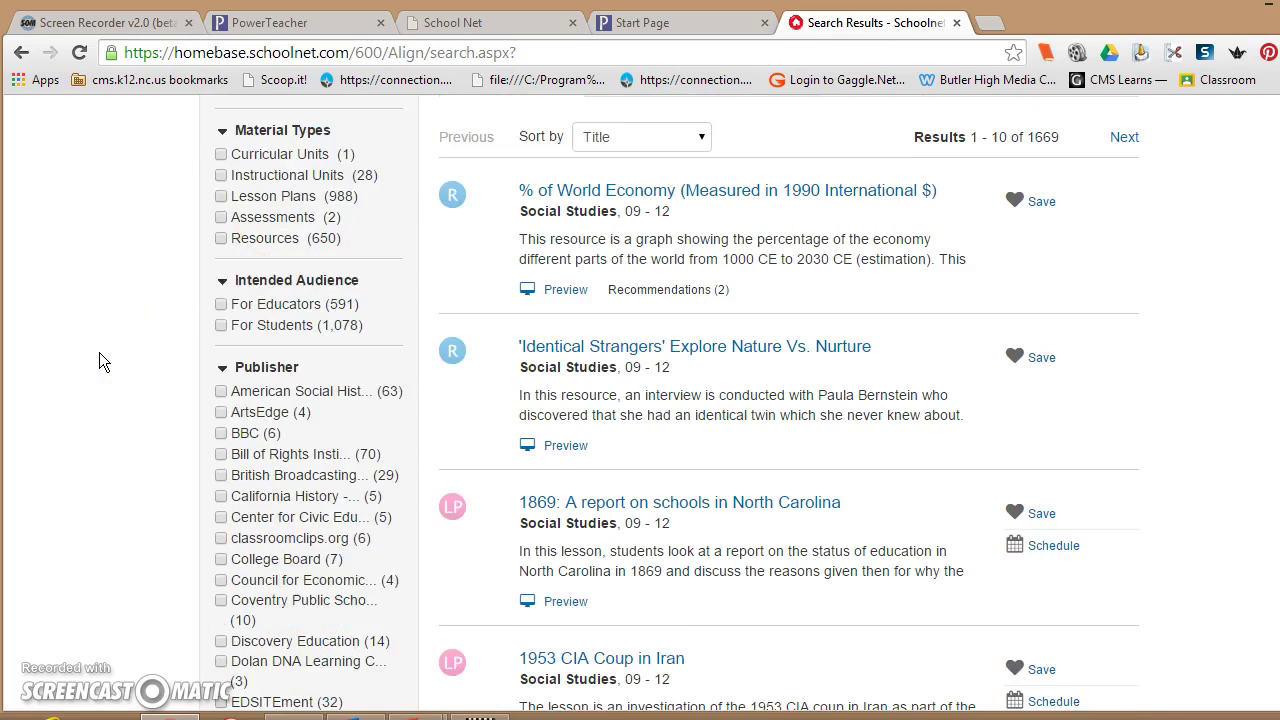
pyautogui.scroll(-2, 99, 353)
pyautogui.scroll(-1, 99, 353)
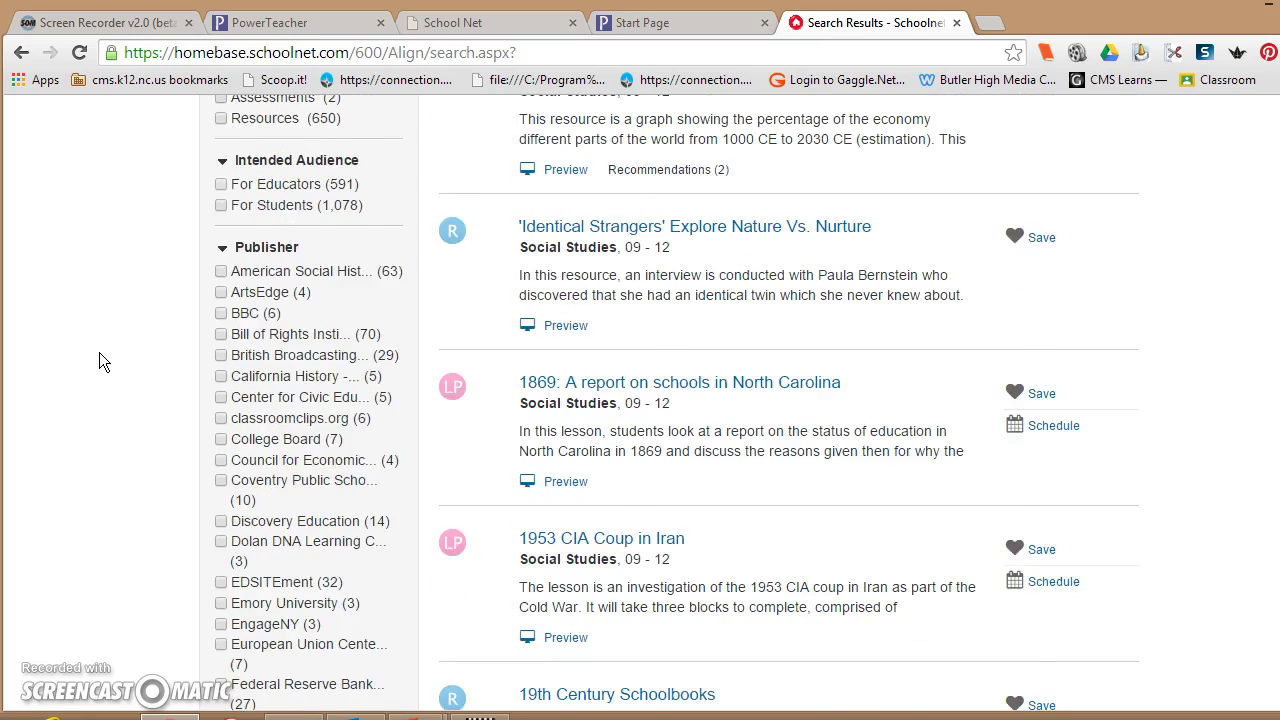
pyautogui.scroll(-2, 99, 352)
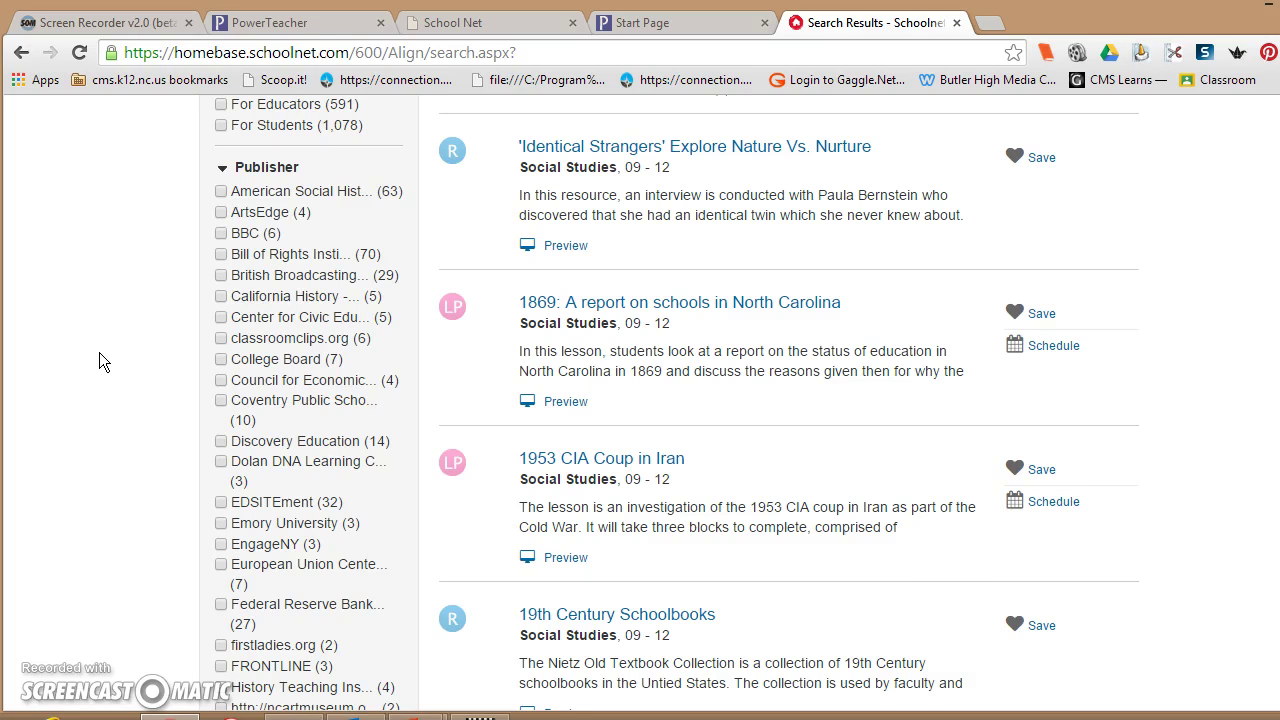
pyautogui.scroll(-4, 99, 352)
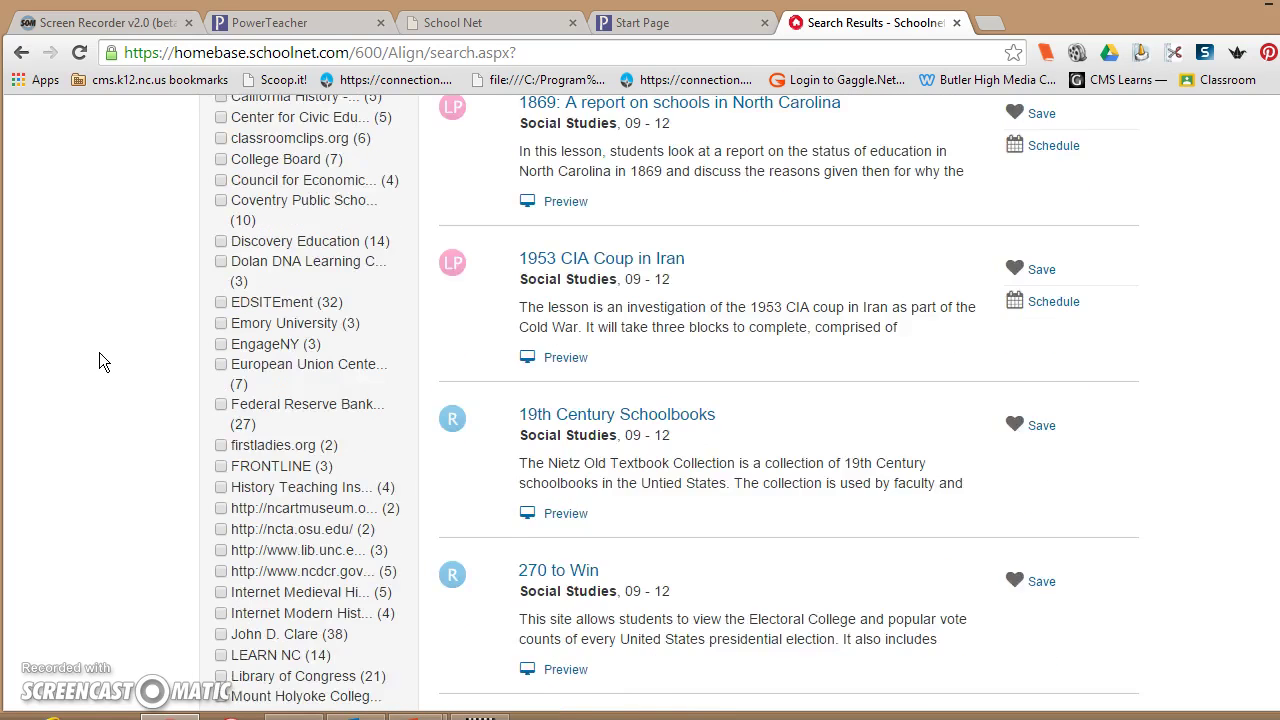
pyautogui.scroll(-1, 99, 352)
pyautogui.scroll(-4, 200, 350)
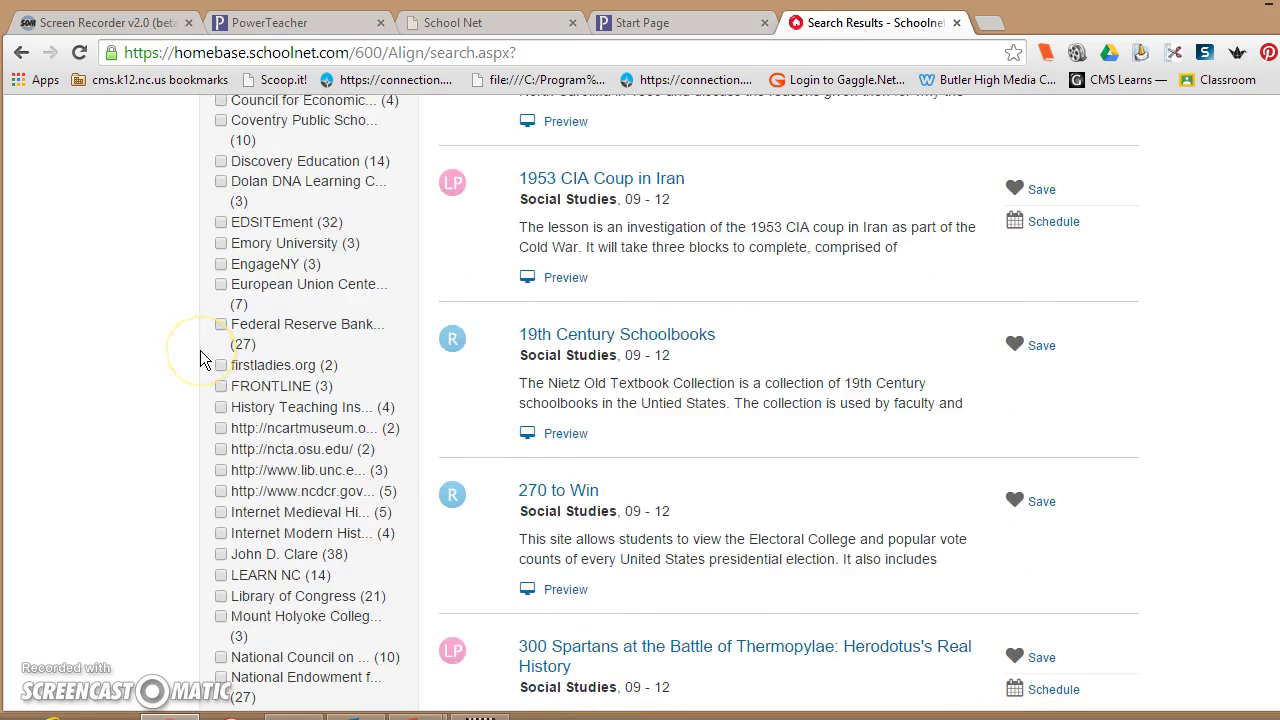
pyautogui.scroll(-1, 200, 350)
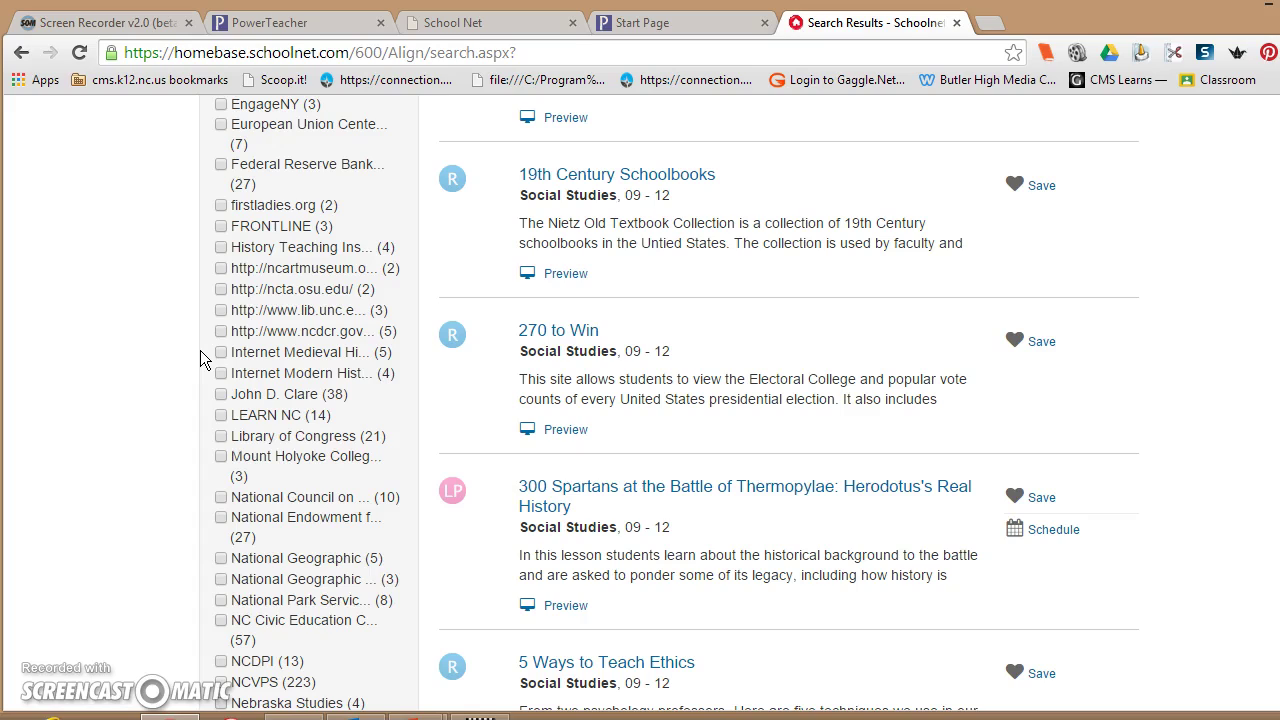
pyautogui.scroll(-5, 200, 352)
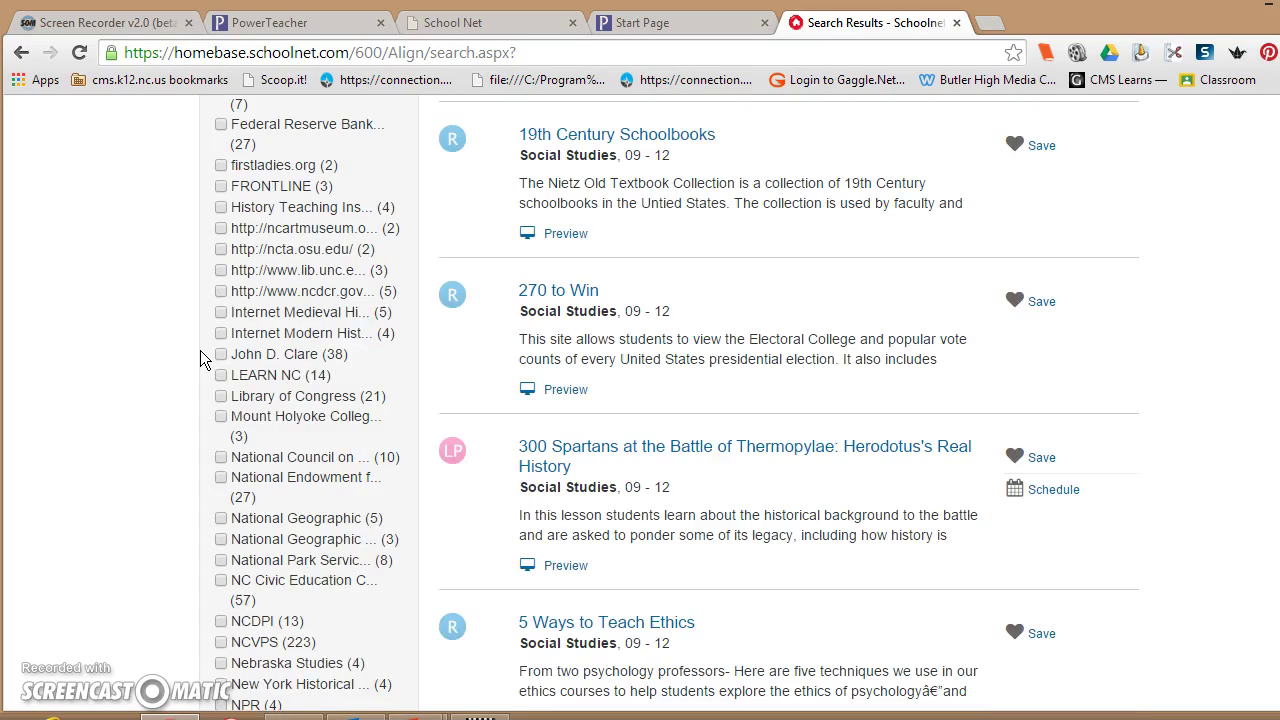
pyautogui.scroll(-4, 200, 352)
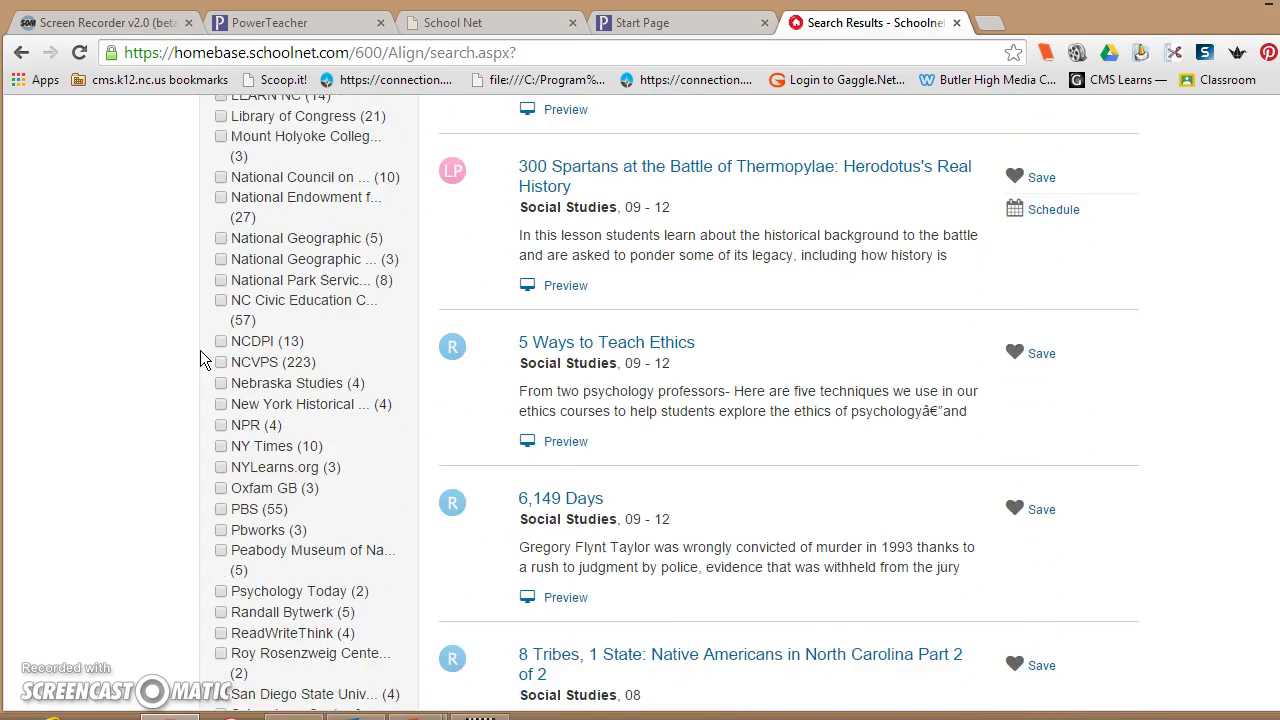
pyautogui.scroll(-1, 200, 350)
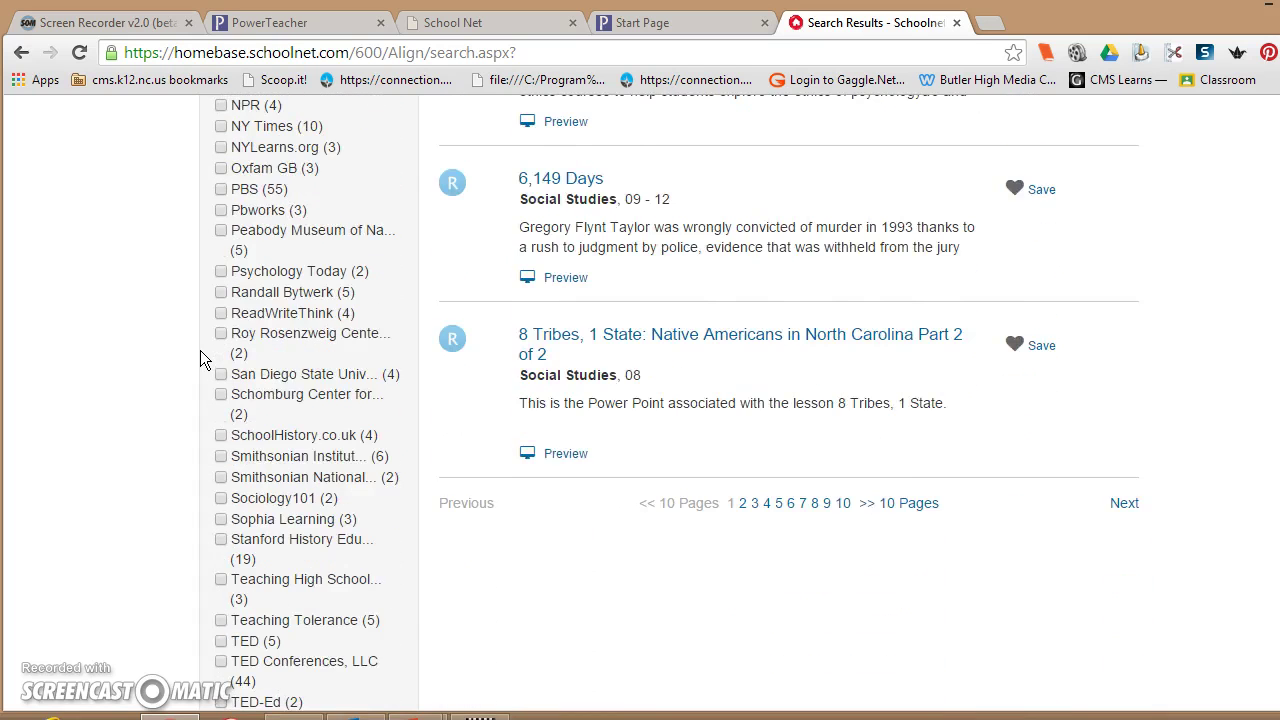
pyautogui.scroll(-1, 200, 350)
pyautogui.scroll(1, 200, 350)
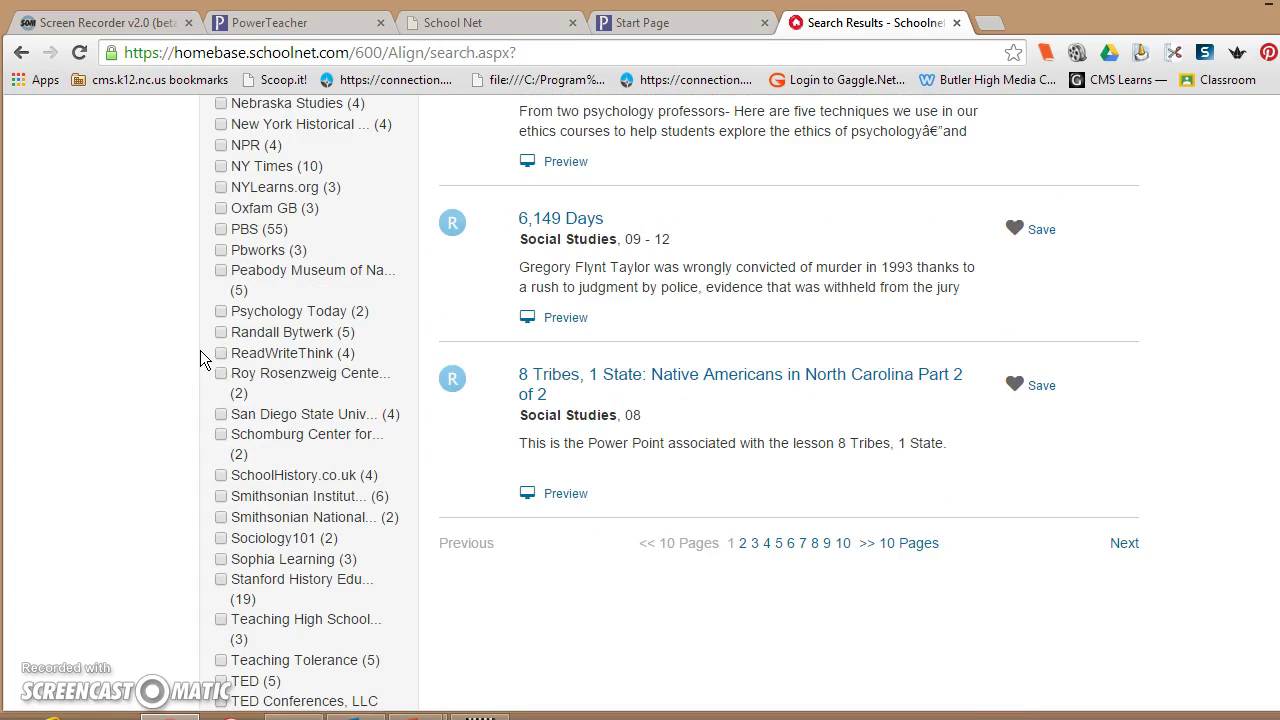
pyautogui.click(697, 383)
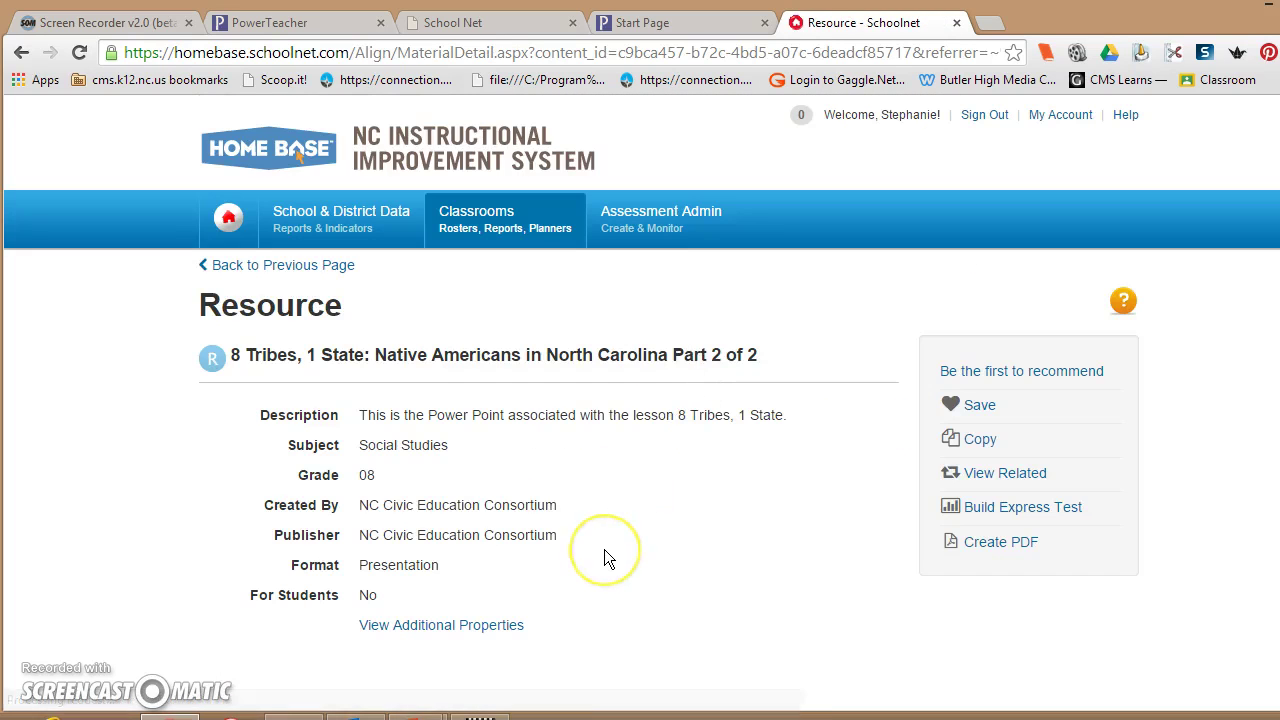
pyautogui.scroll(-3, 604, 549)
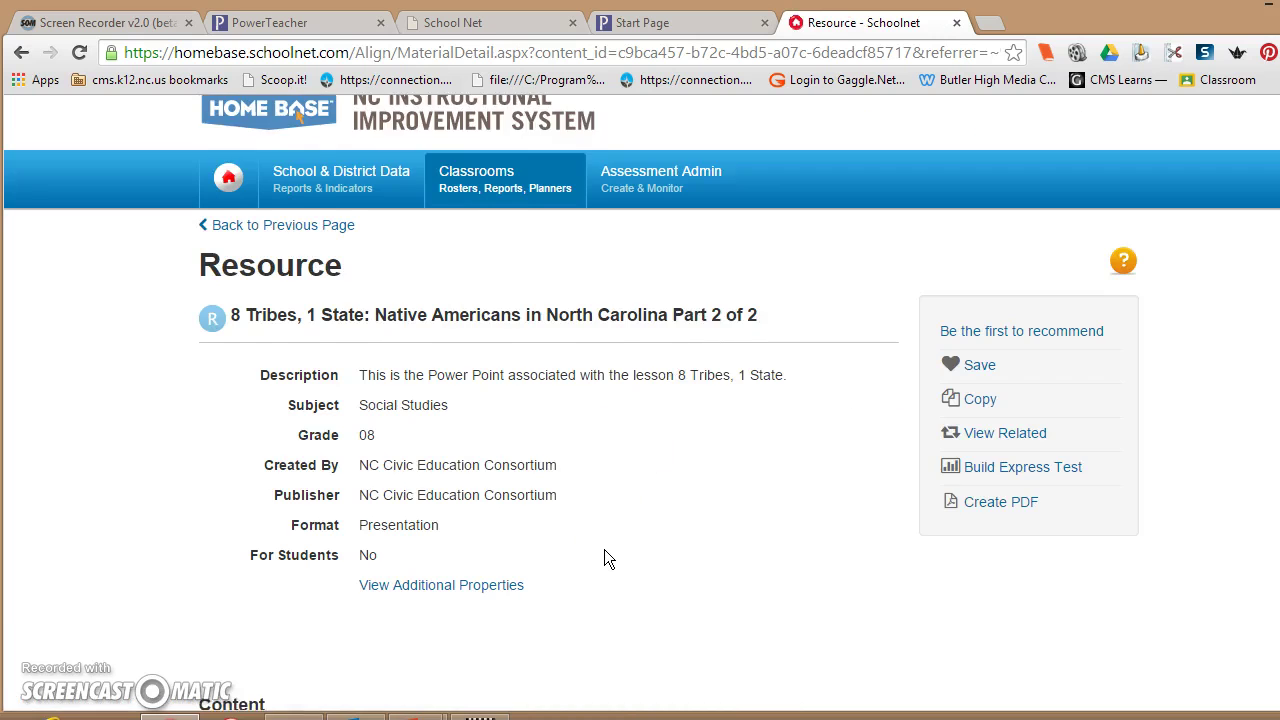
pyautogui.scroll(-2, 606, 557)
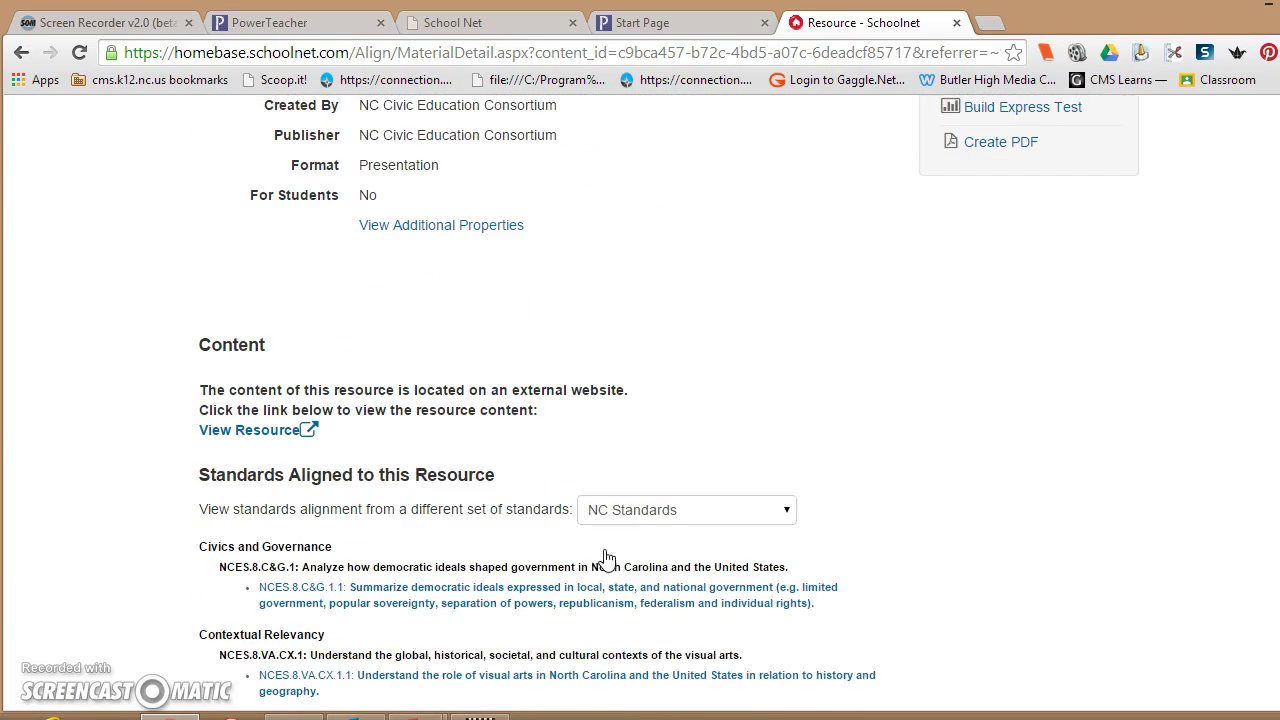
pyautogui.scroll(-4, 604, 557)
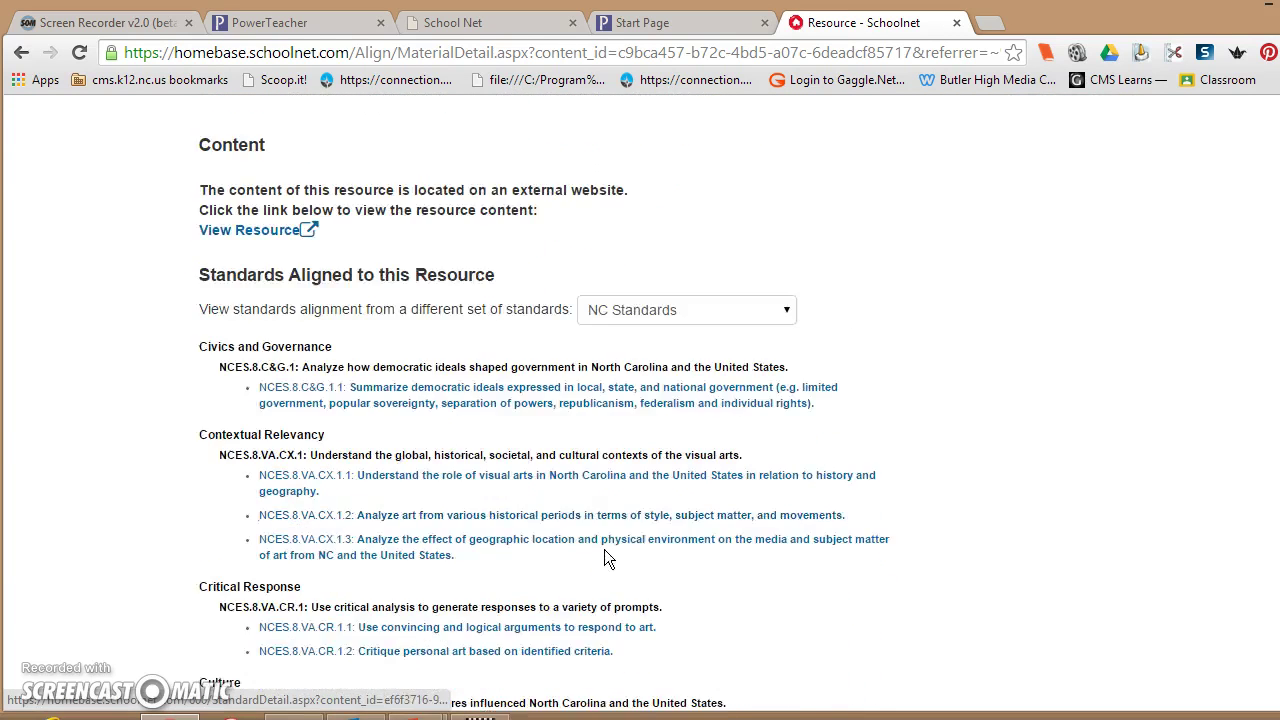
pyautogui.scroll(-3, 604, 557)
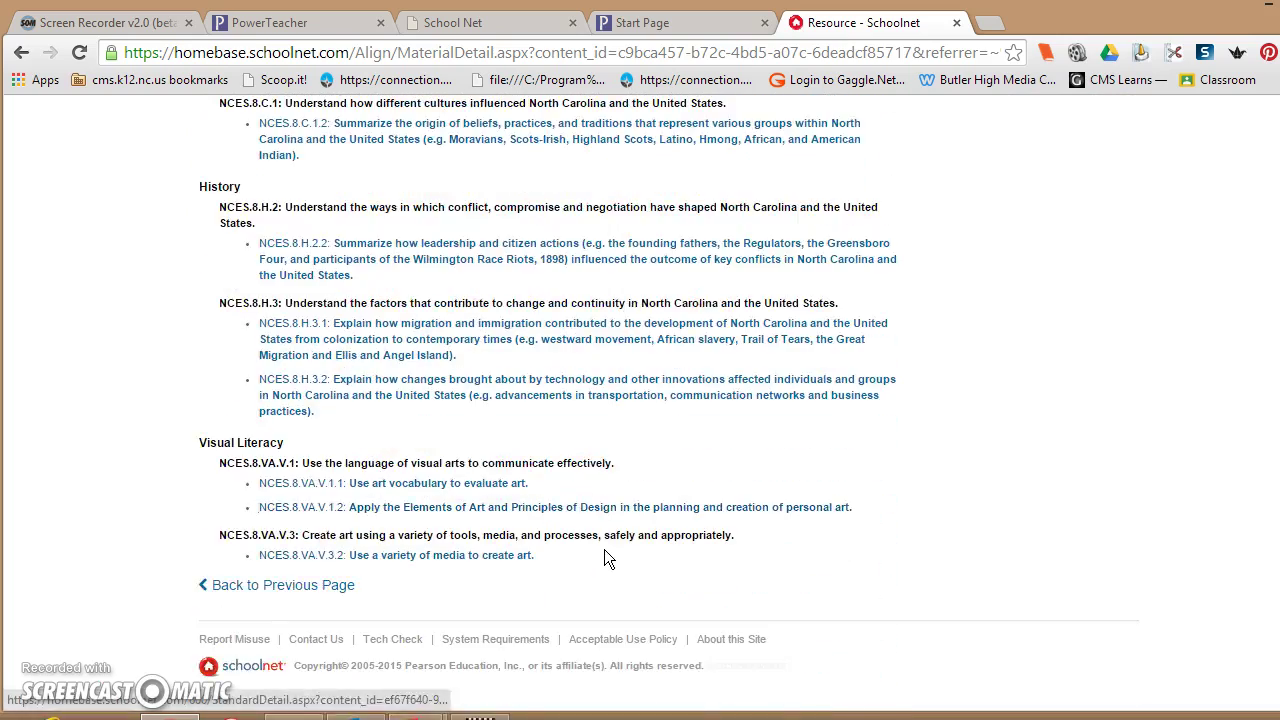
pyautogui.scroll(5, 604, 557)
pyautogui.scroll(6, 607, 560)
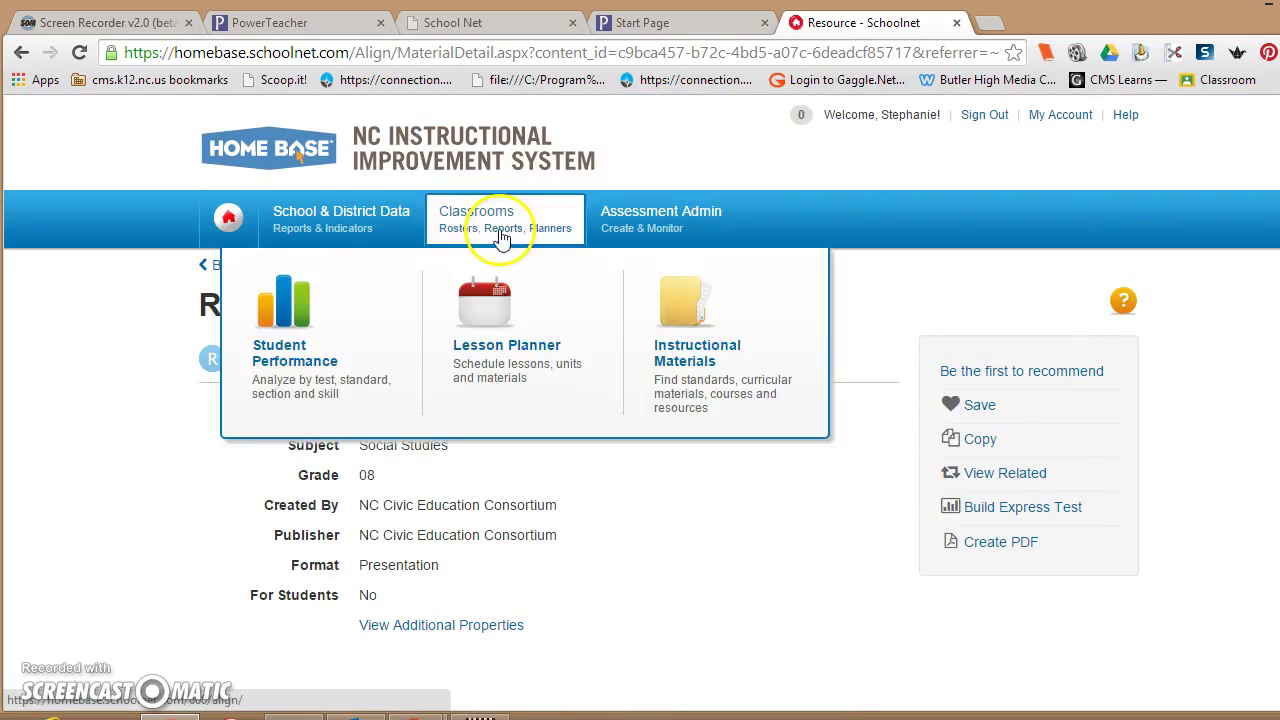
# Step: Go back to the My Schoolnet home page and bring up the Assessment Admin menu
pyautogui.click(229, 214)
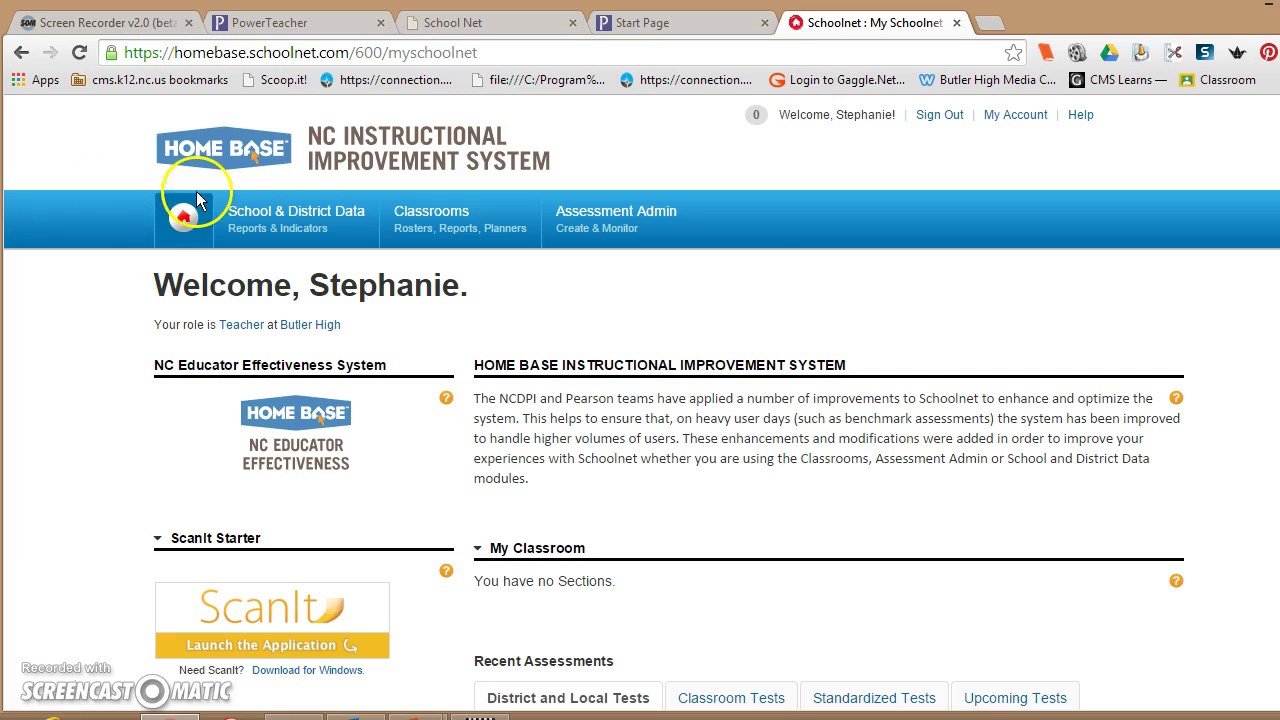
pyautogui.moveTo(591, 210)
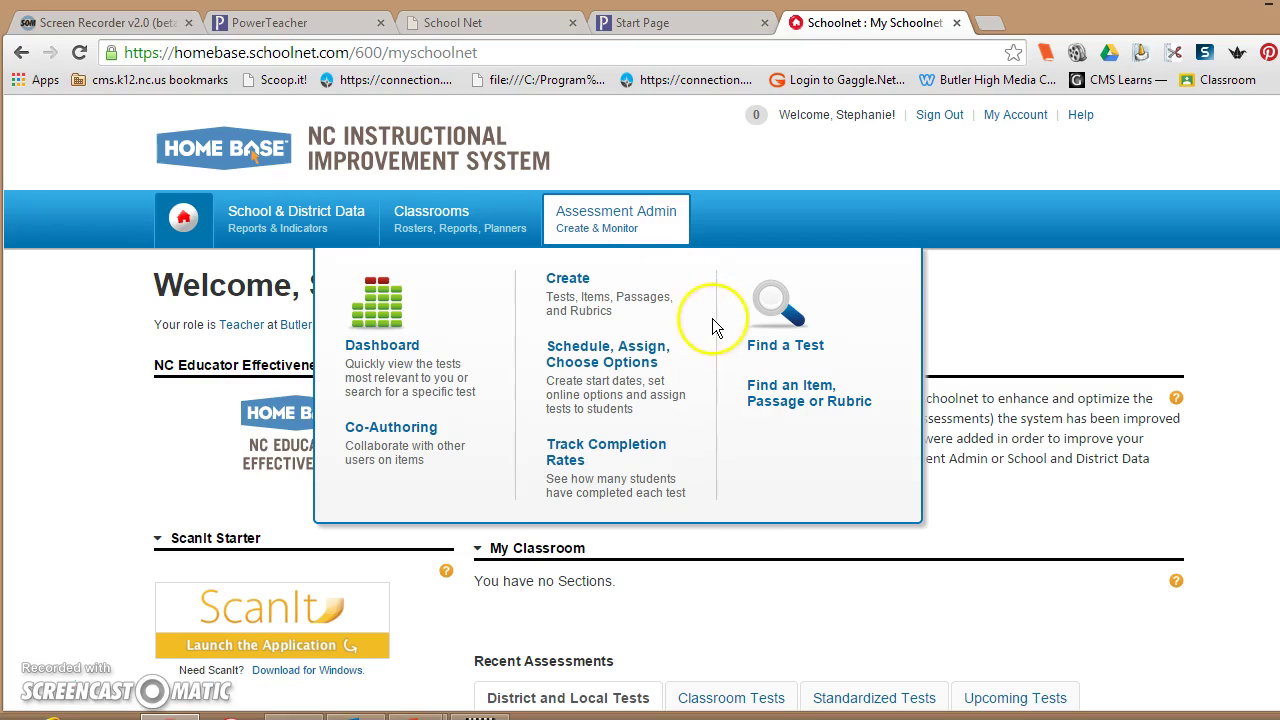
# Step: Open the item bank search and browse by subject, choosing Social Sciences and History
pyautogui.click(779, 398)
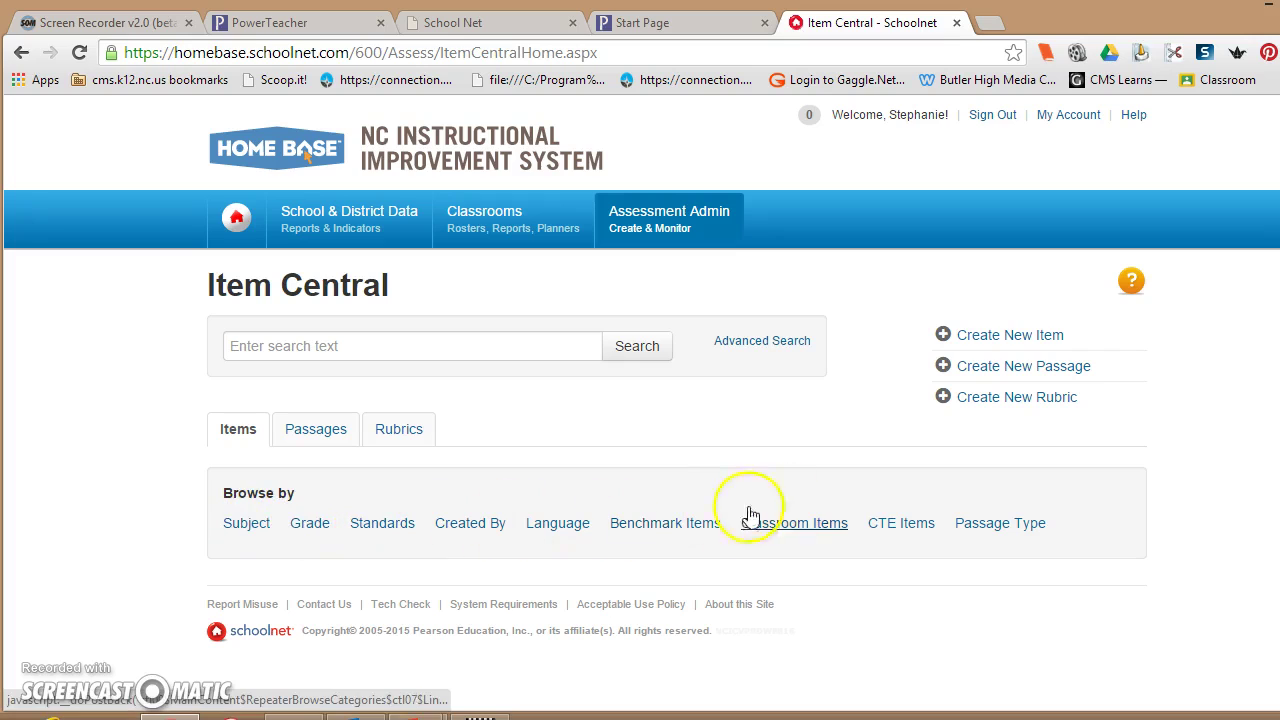
pyautogui.click(256, 530)
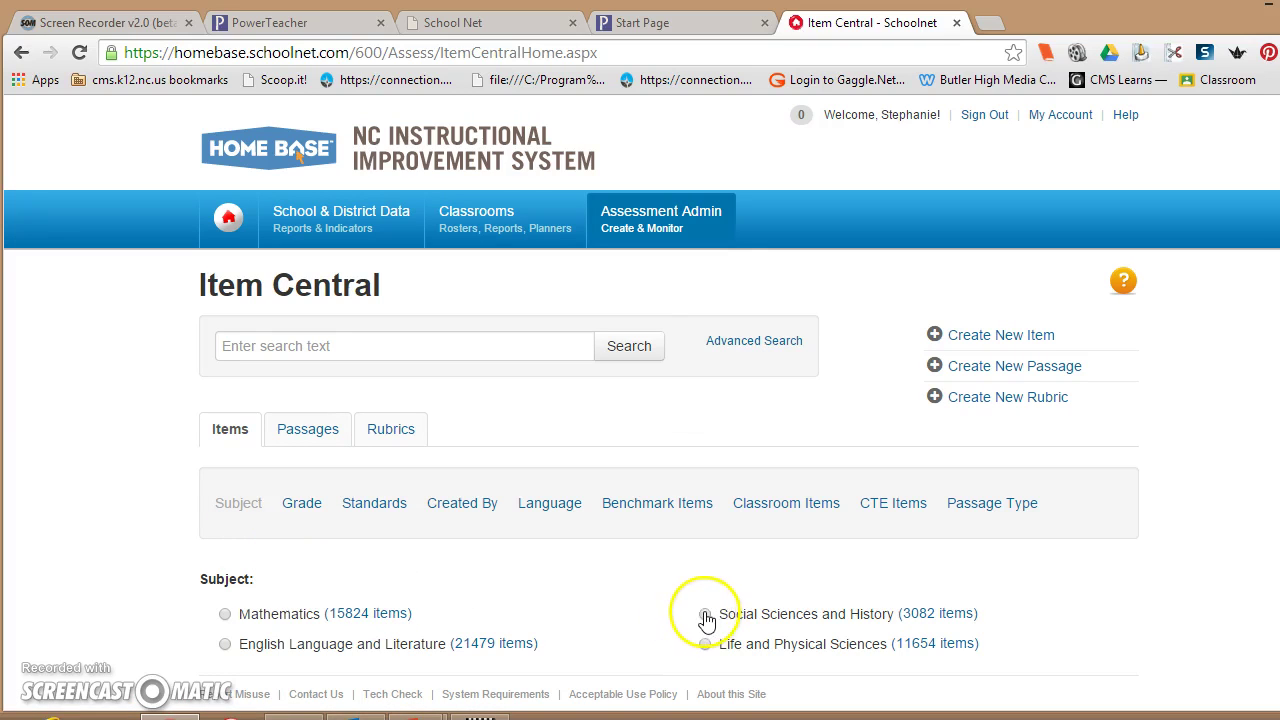
pyautogui.scroll(-1, 614, 579)
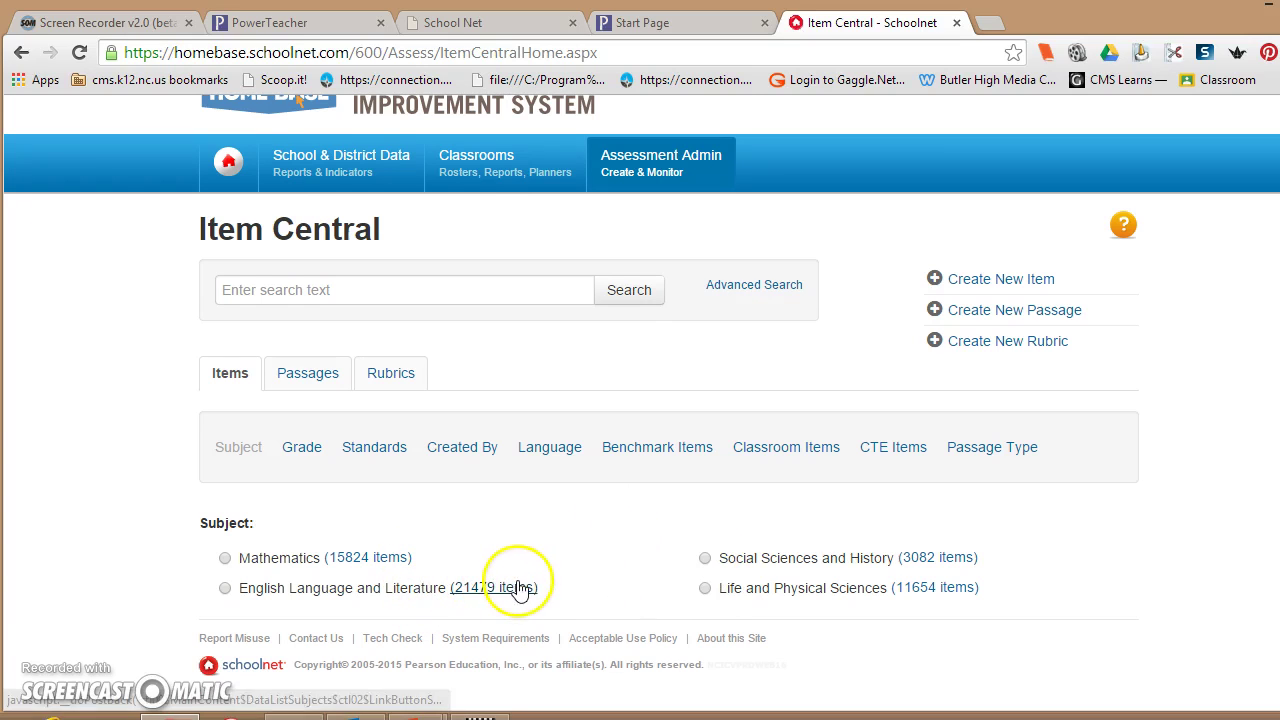
pyautogui.click(705, 560)
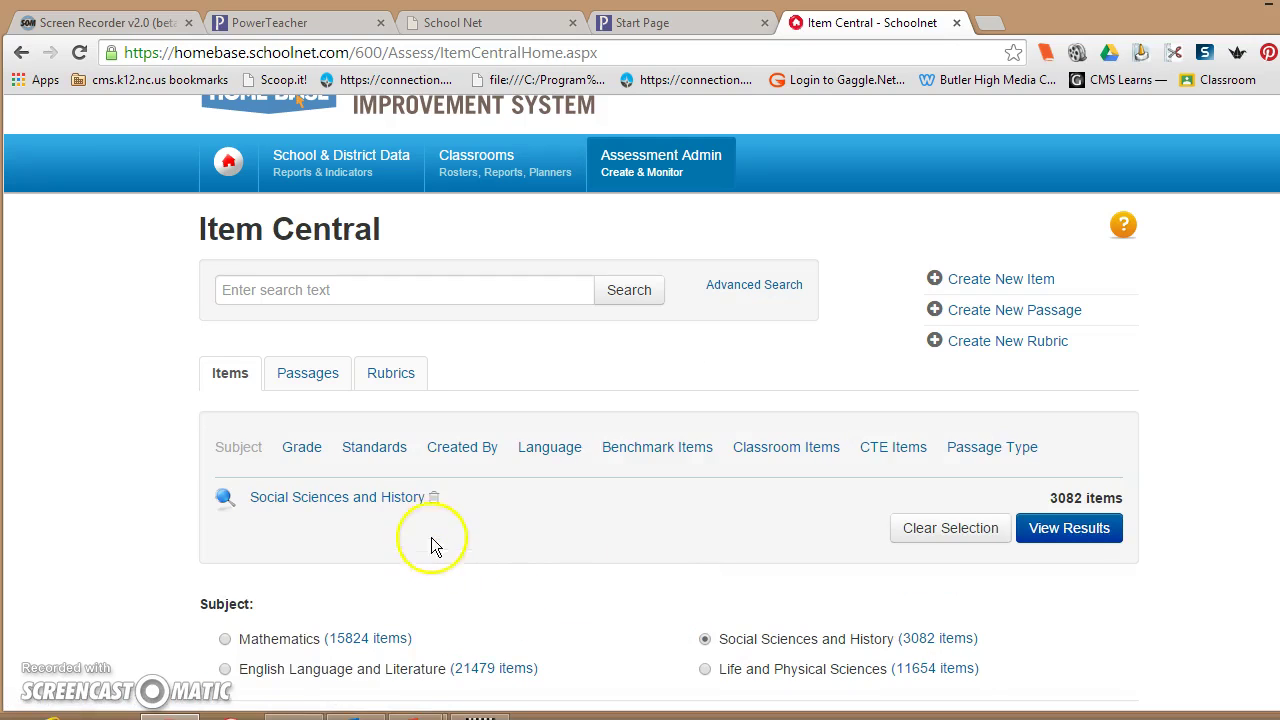
# Step: Add a Grade filter set to 09, narrowing the bank to 2317 items
pyautogui.click(297, 449)
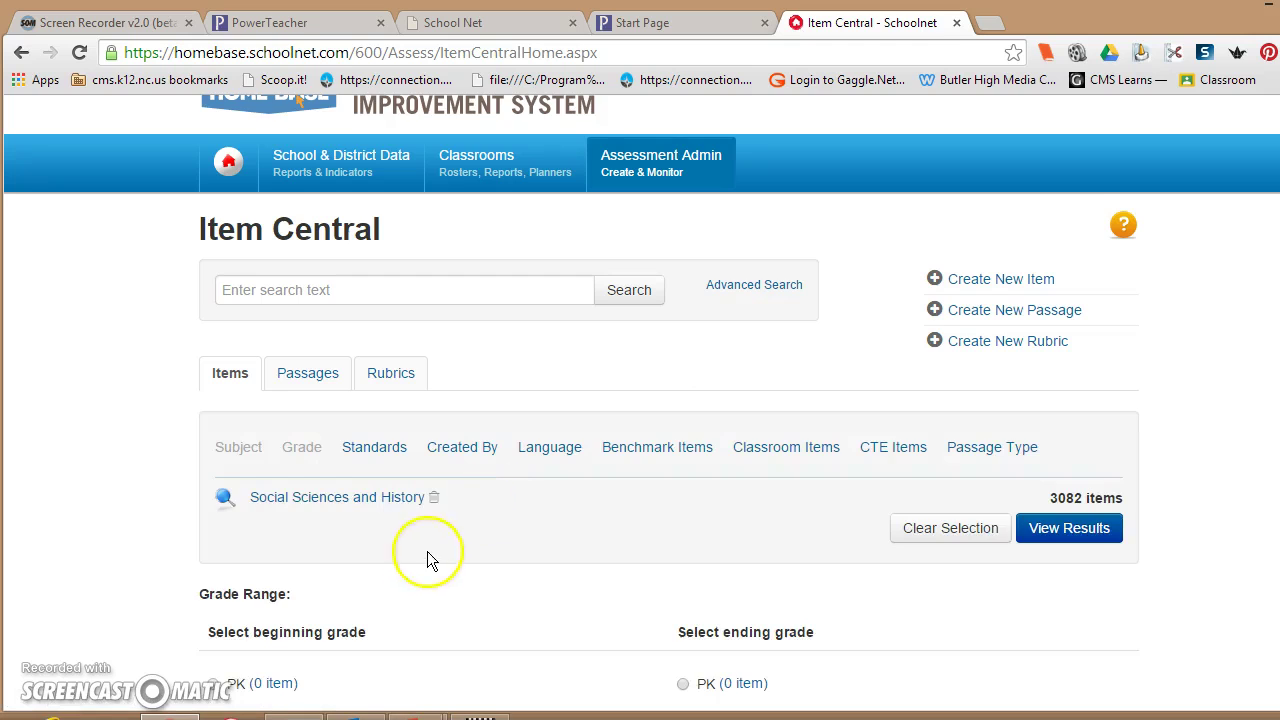
pyautogui.scroll(-3, 421, 556)
pyautogui.scroll(-4, 421, 556)
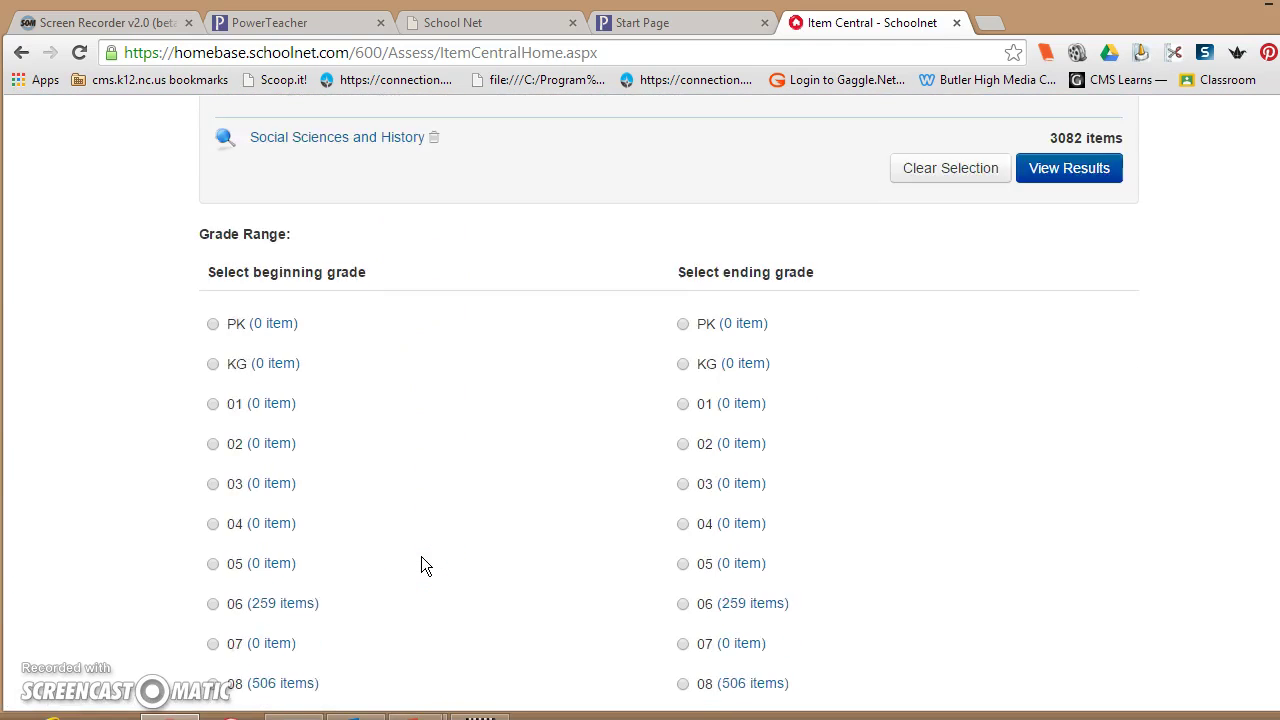
pyautogui.click(338, 556)
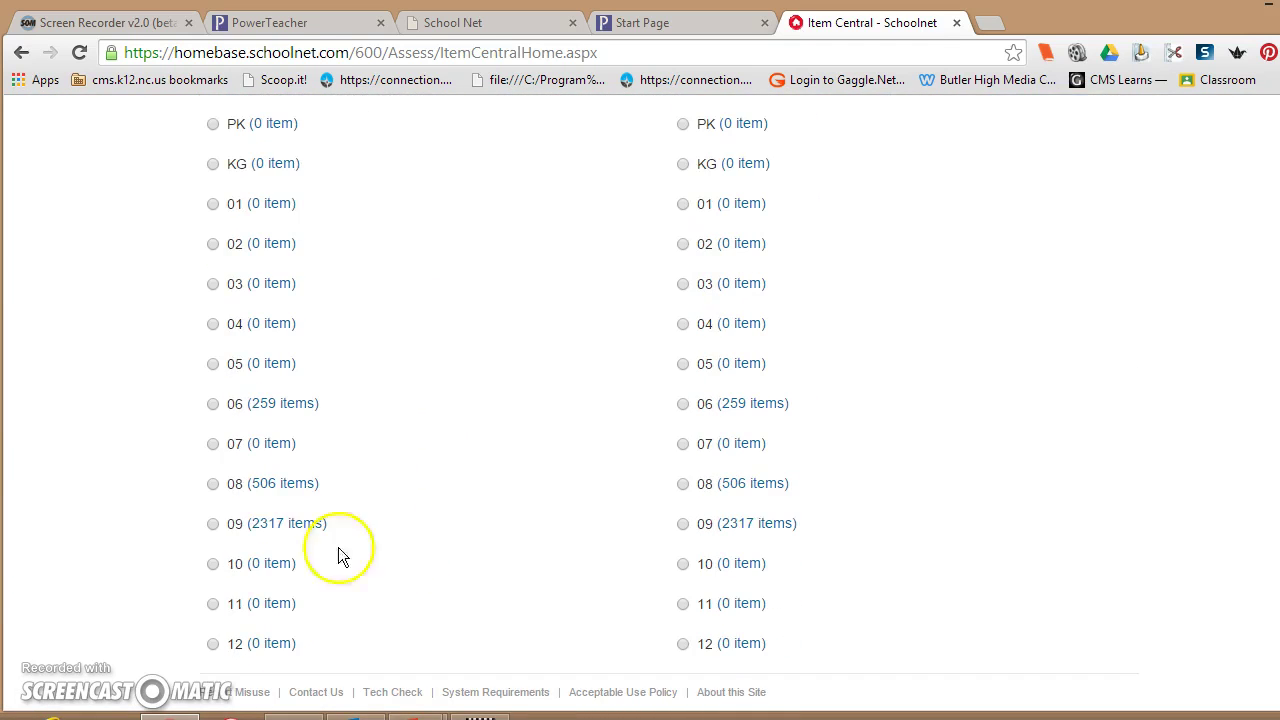
pyautogui.click(212, 525)
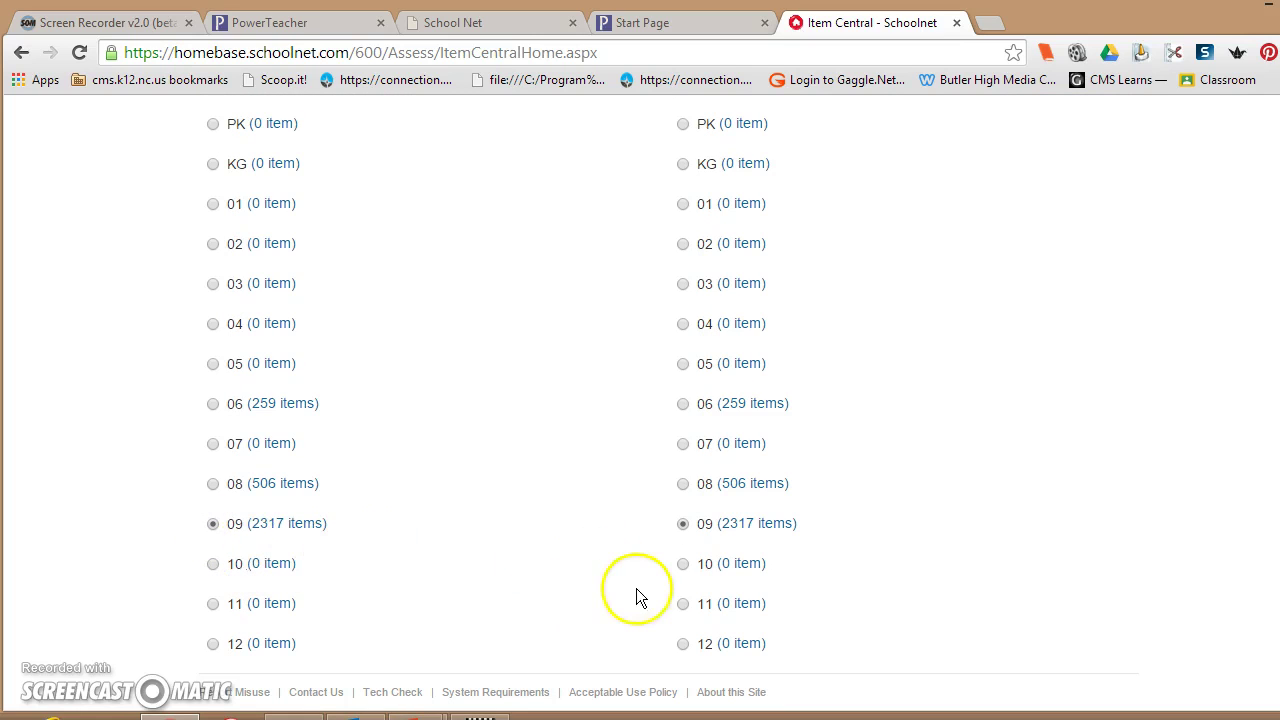
pyautogui.scroll(3, 1178, 418)
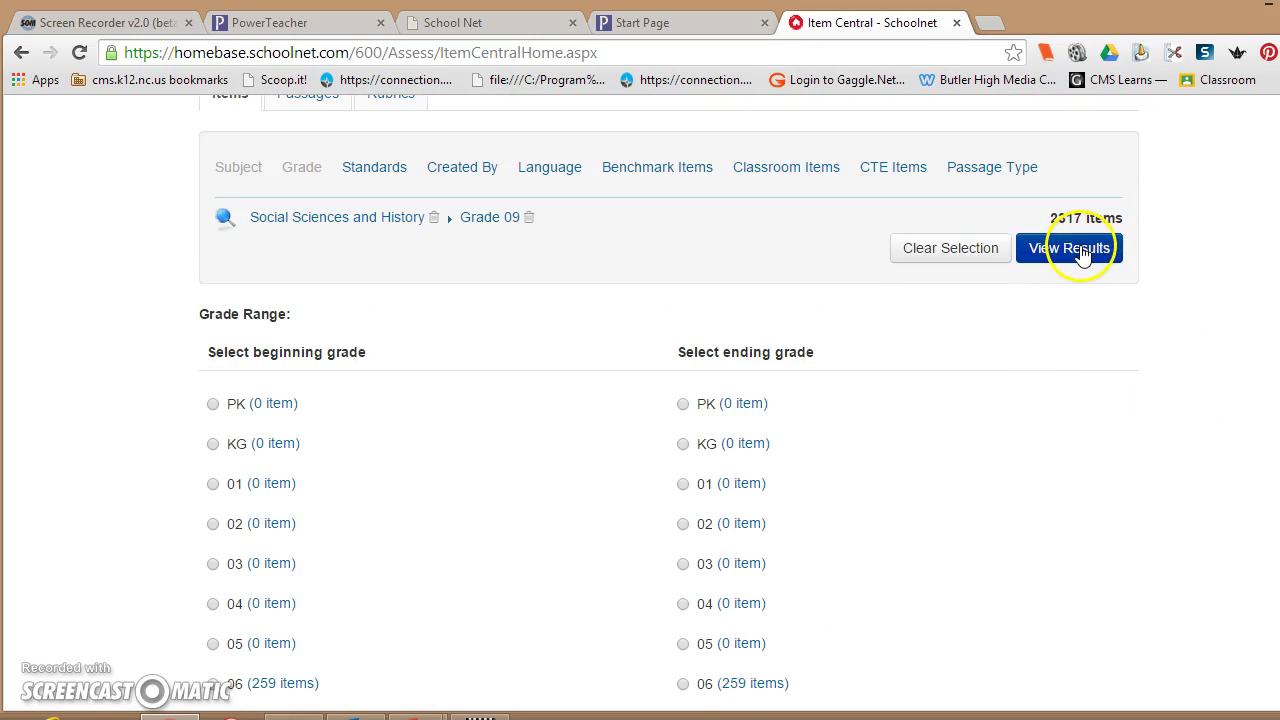
# Step: Show the 2317 matching items and scroll down to the first multiple-choice Renaissance question
pyautogui.click(1081, 253)
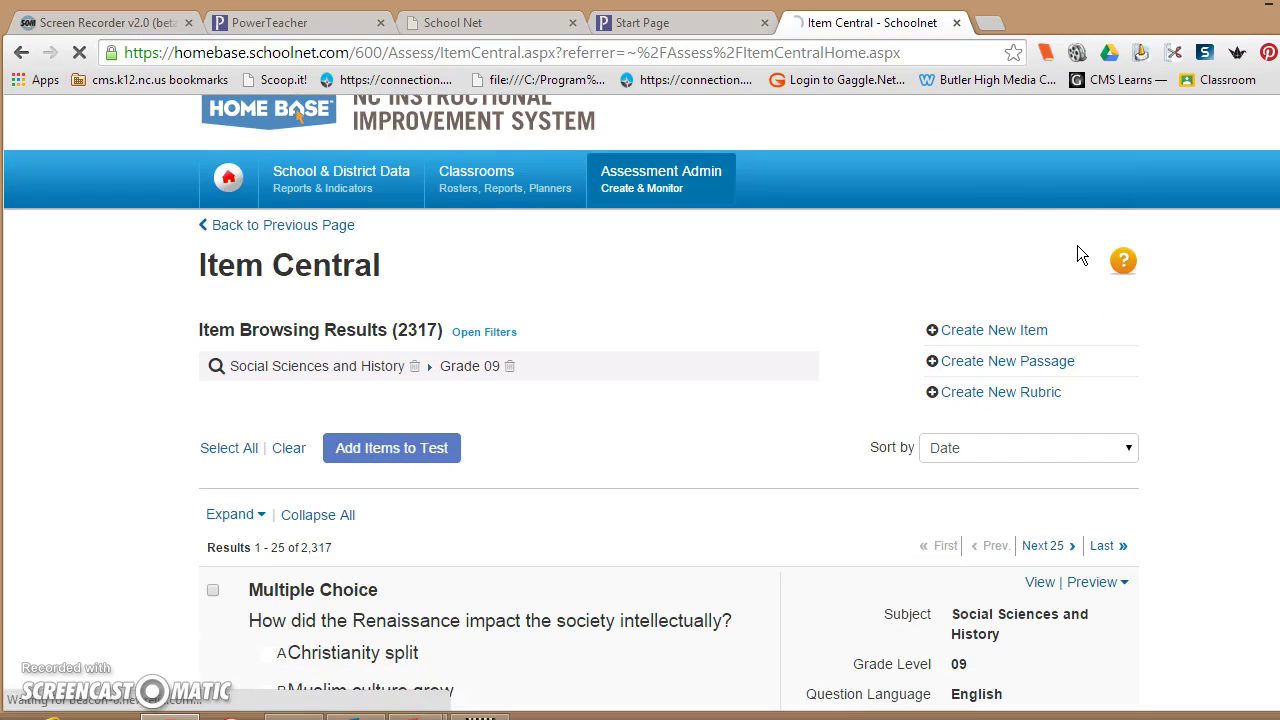
pyautogui.moveTo(1077, 245); pyautogui.dragTo(650, 324)
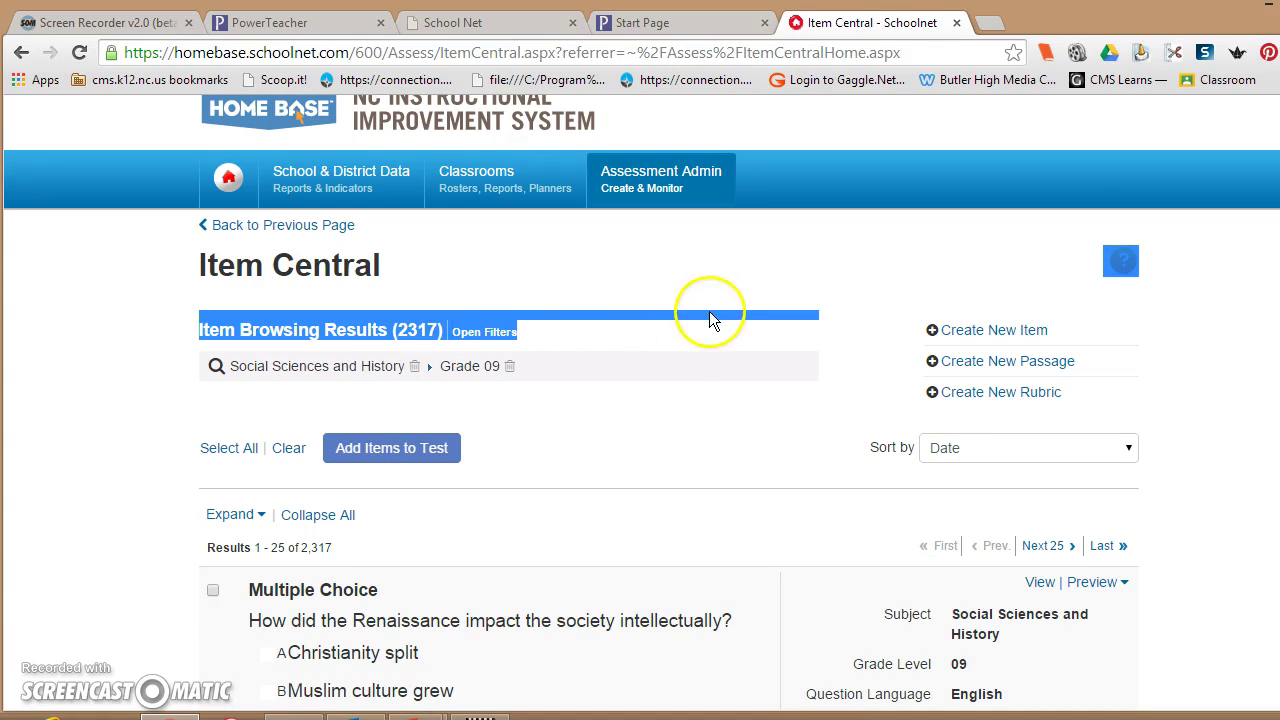
pyautogui.scroll(-2, 709, 311)
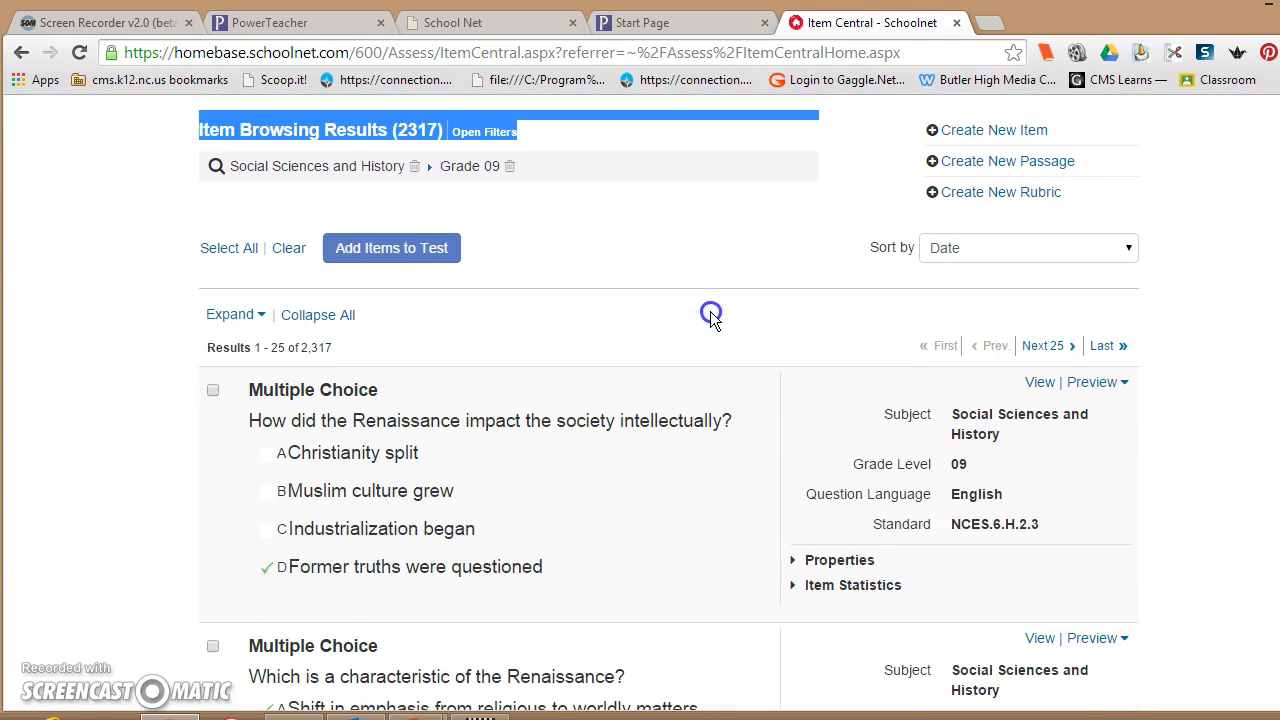
pyautogui.scroll(-1, 710, 313)
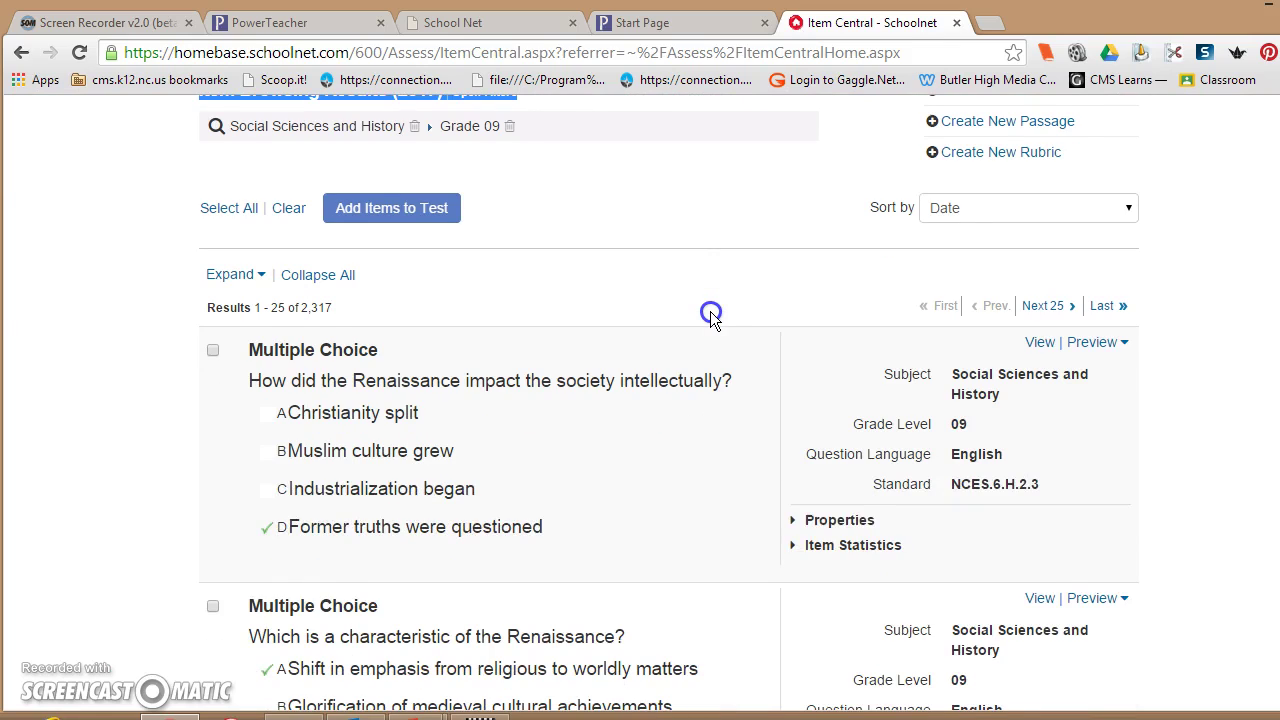
pyautogui.scroll(-1, 710, 313)
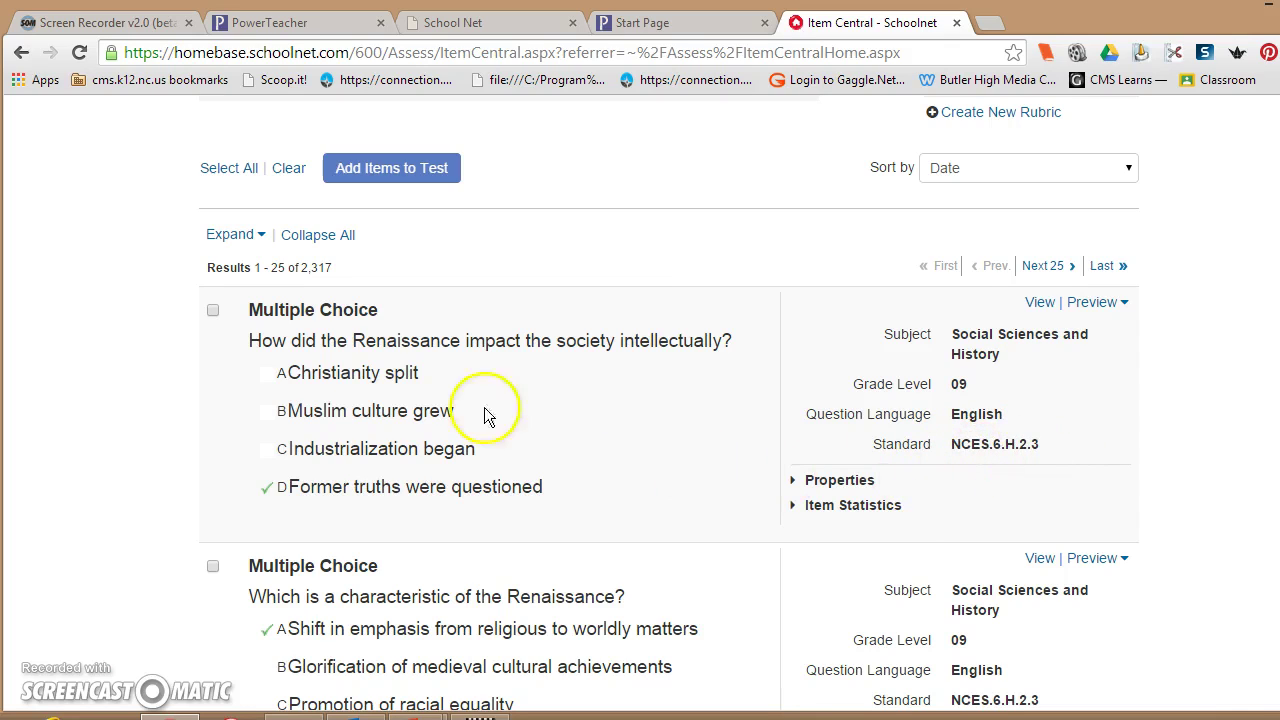
# Step: Check the Renaissance intellectual-impact question for the test, then scroll through the results
pyautogui.click(213, 316)
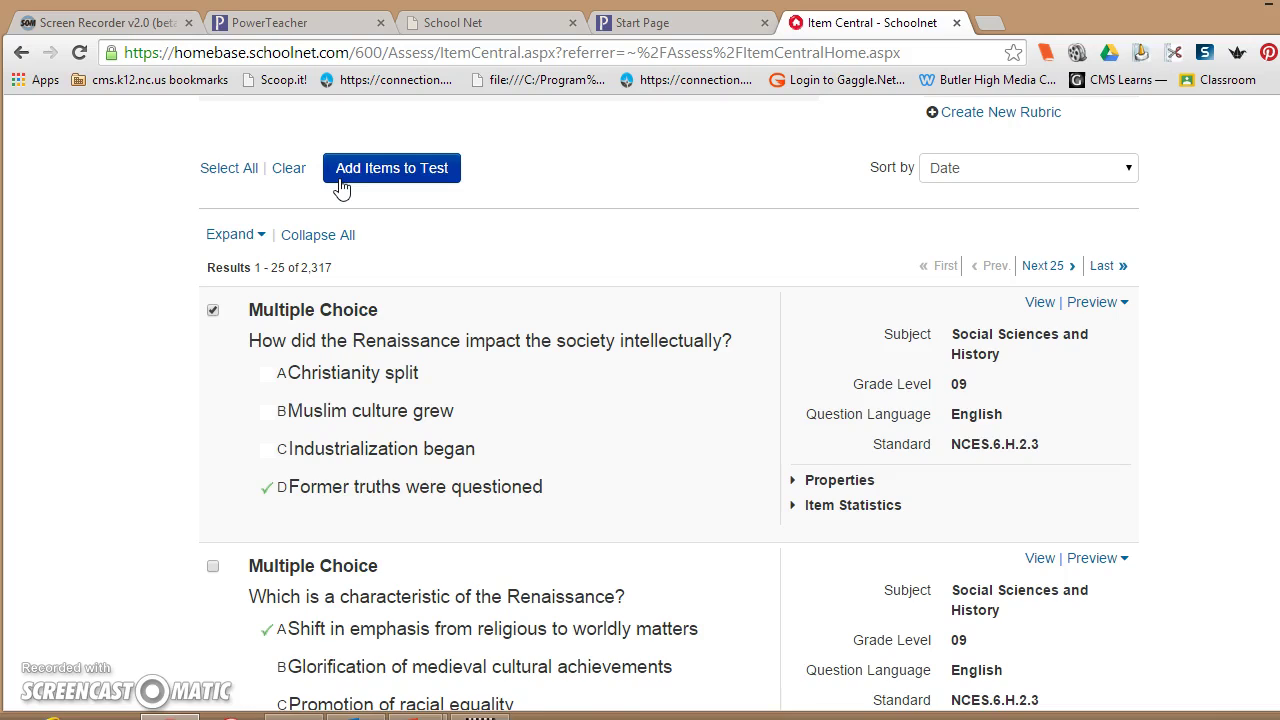
pyautogui.scroll(-5, 341, 185)
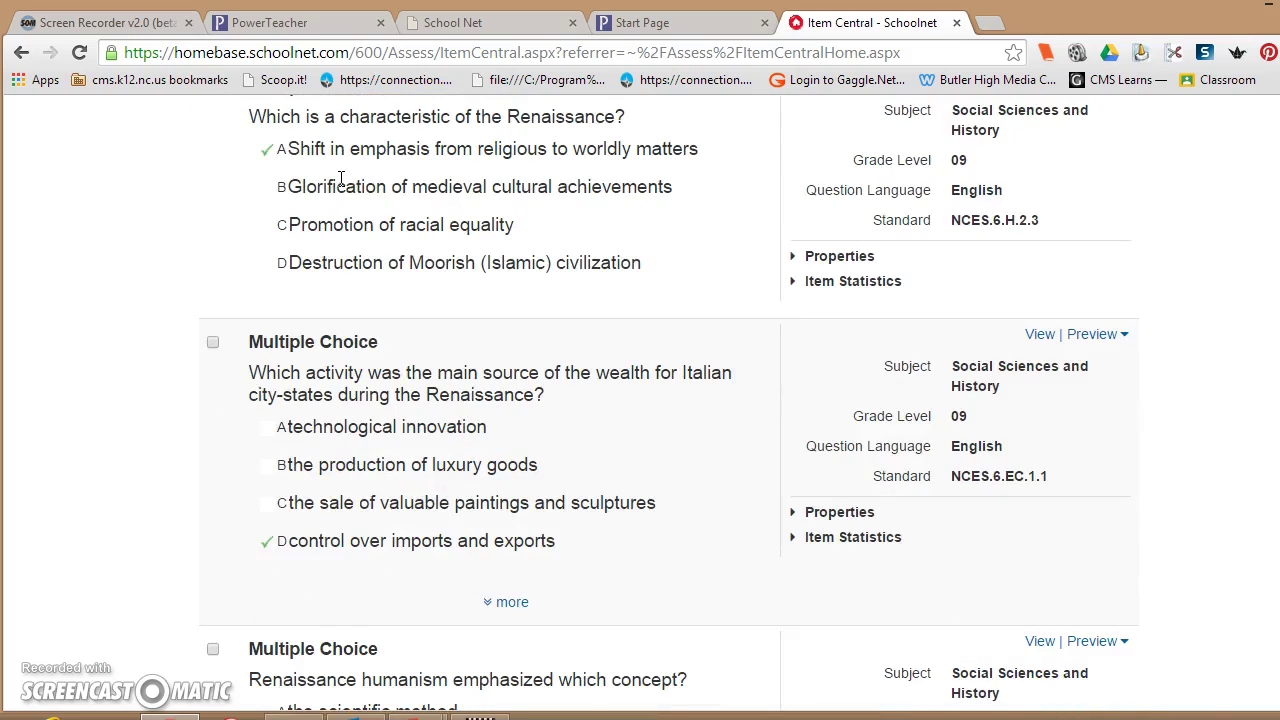
pyautogui.scroll(-5, 341, 178)
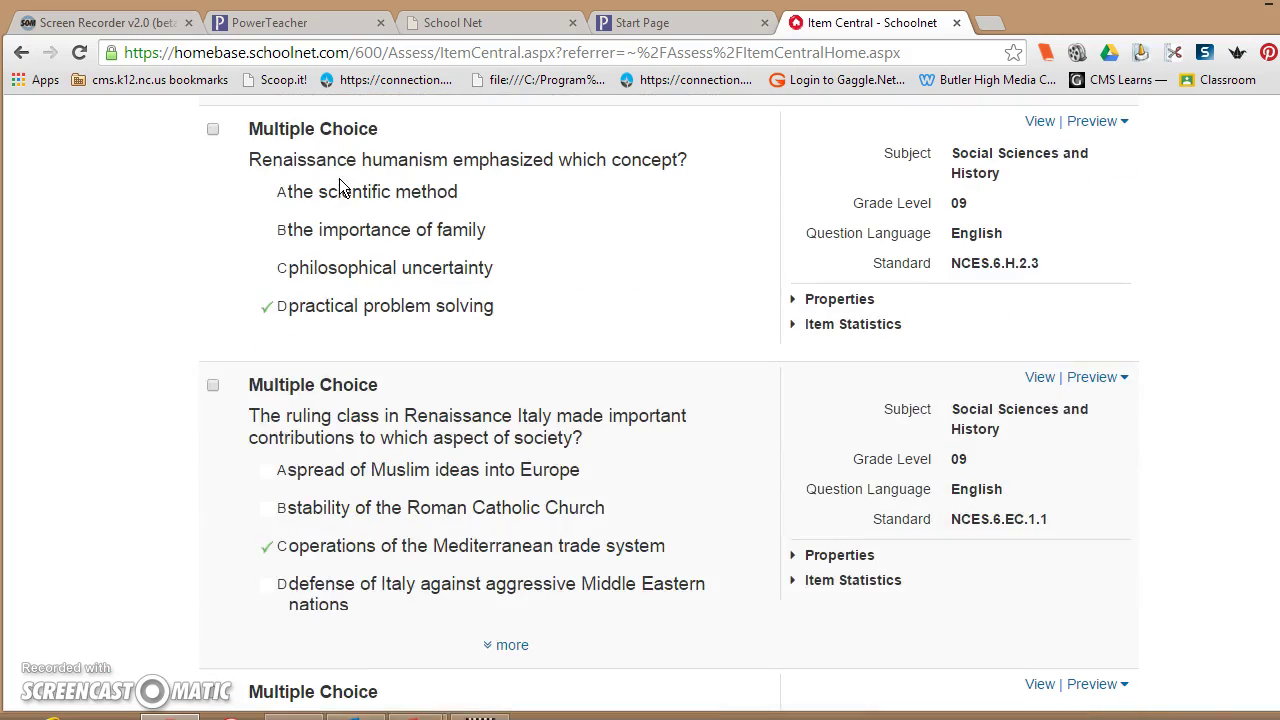
pyautogui.scroll(14, 339, 178)
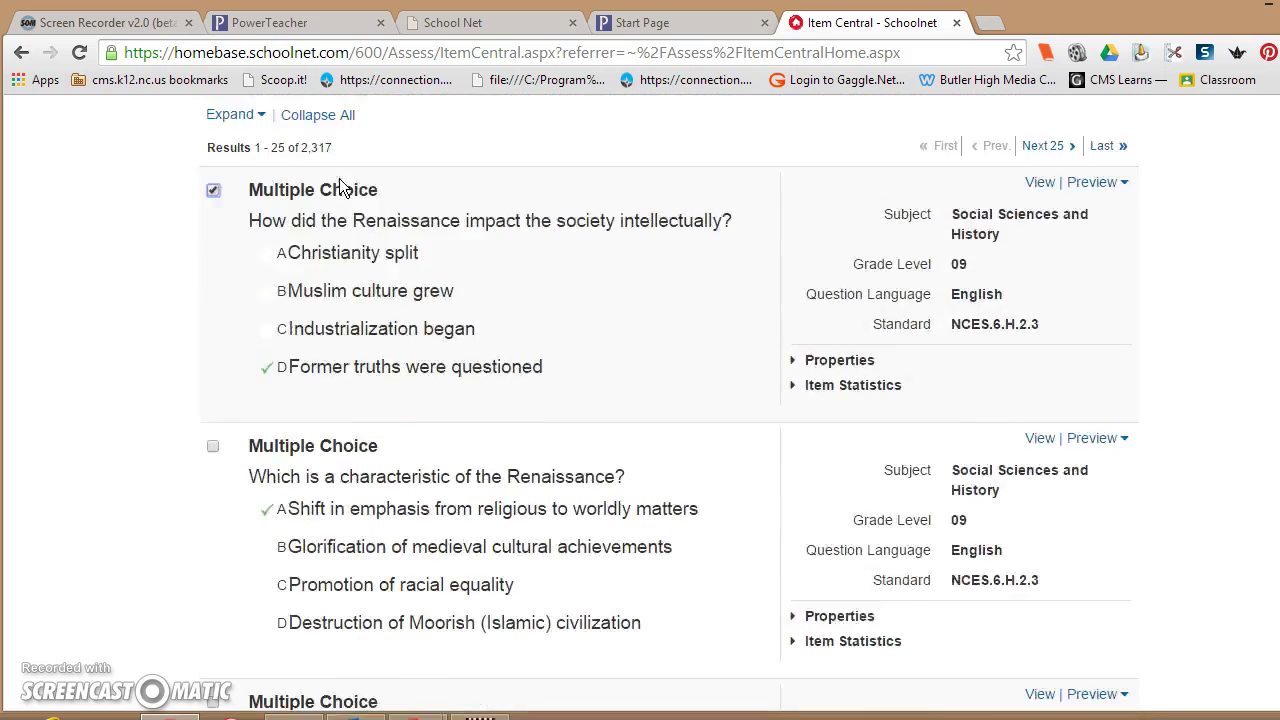